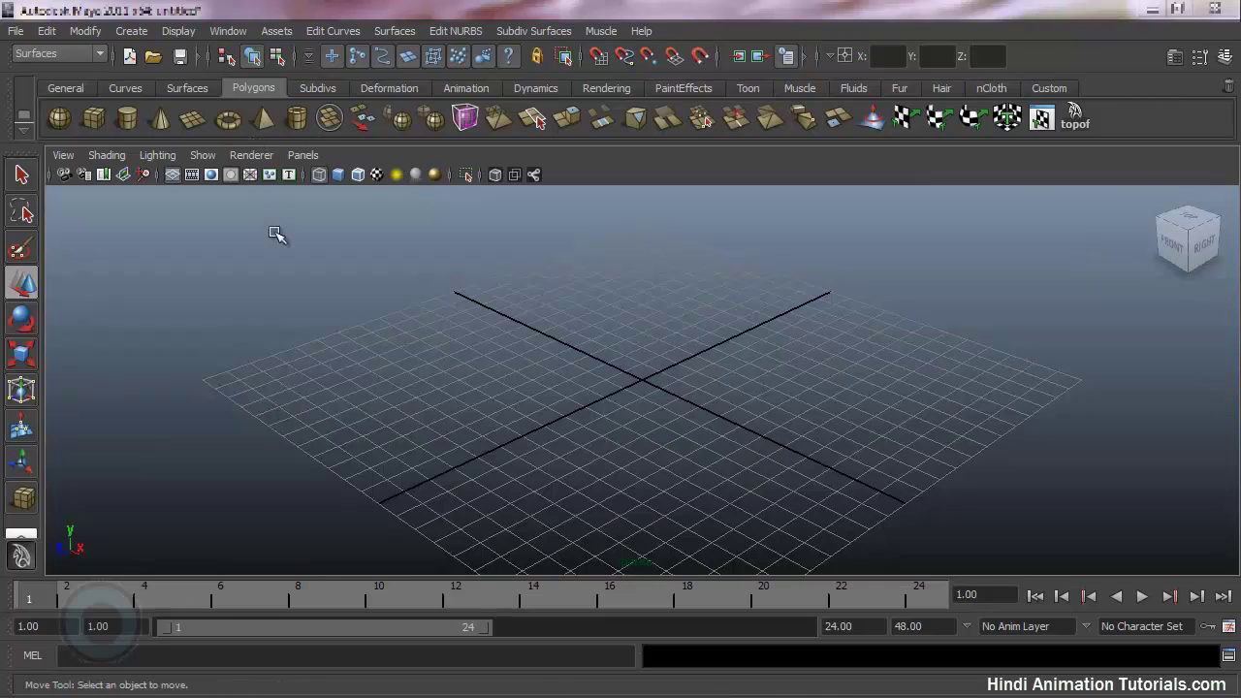
- Create a cube at the origin, offset a copy along Z, and repeat the duplicate to make pCube3
click(93, 118)
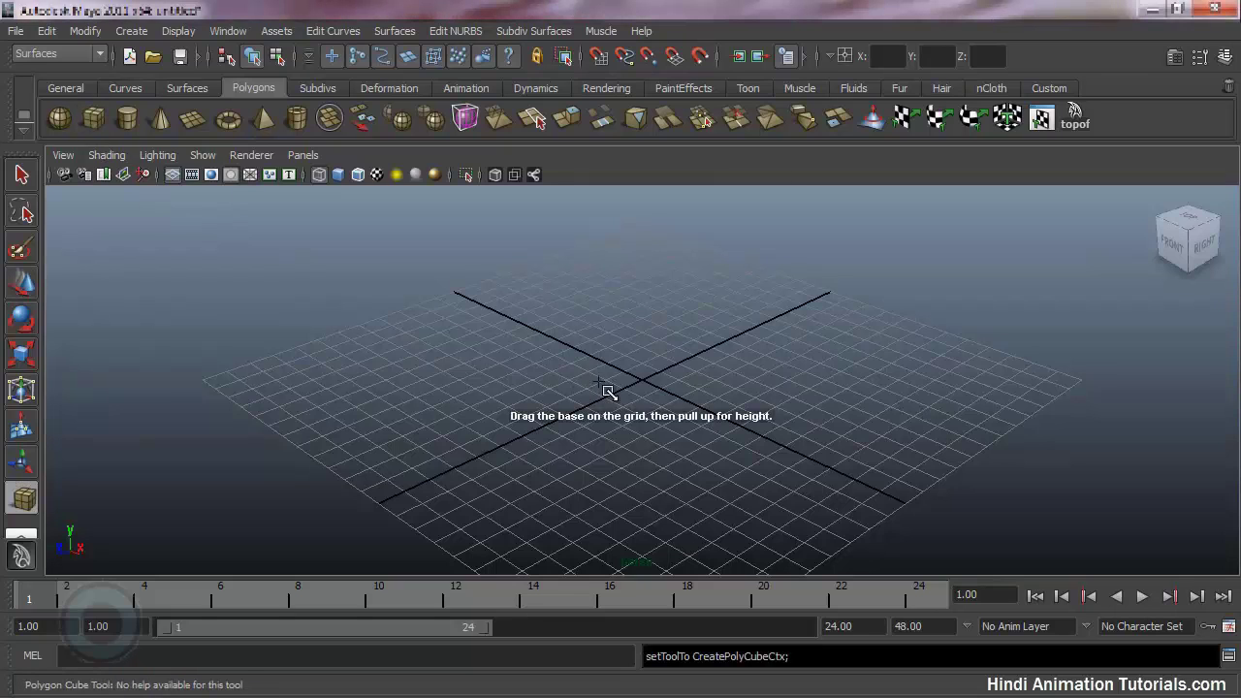
mouse_move(601, 384)
mouse_down()
mouse_move(592, 411)
mouse_move(591, 324)
mouse_up()
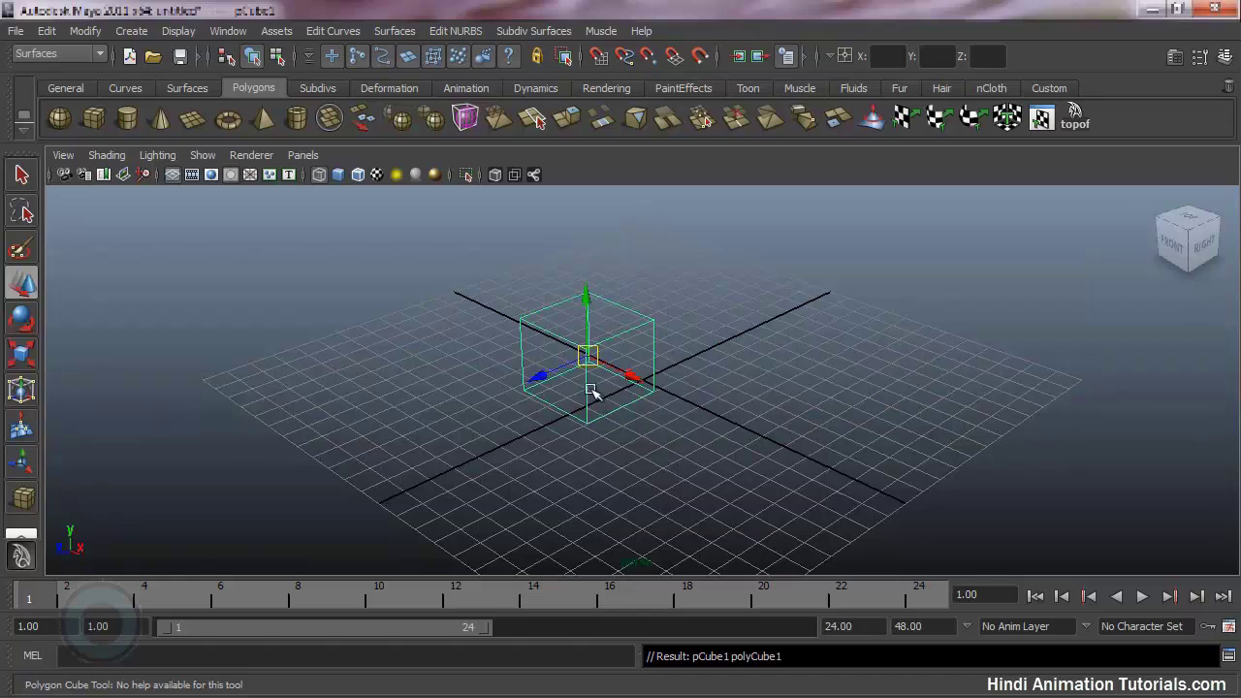
click(554, 338)
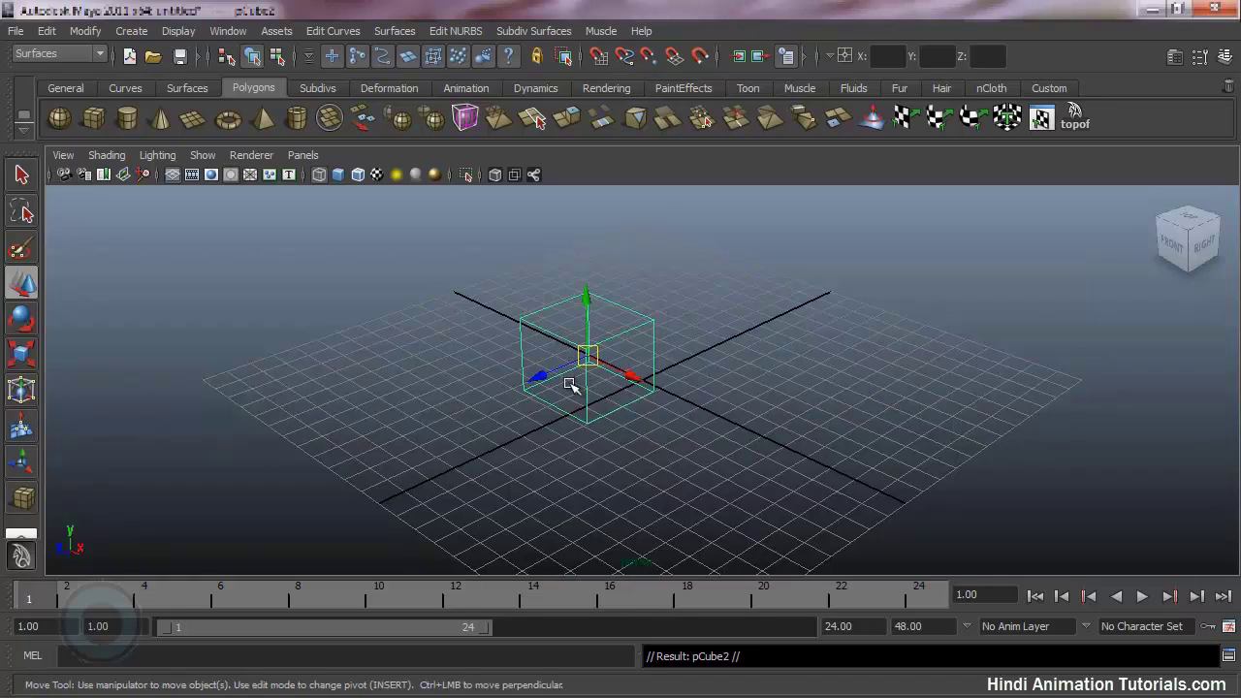
drag(535, 376, 639, 325)
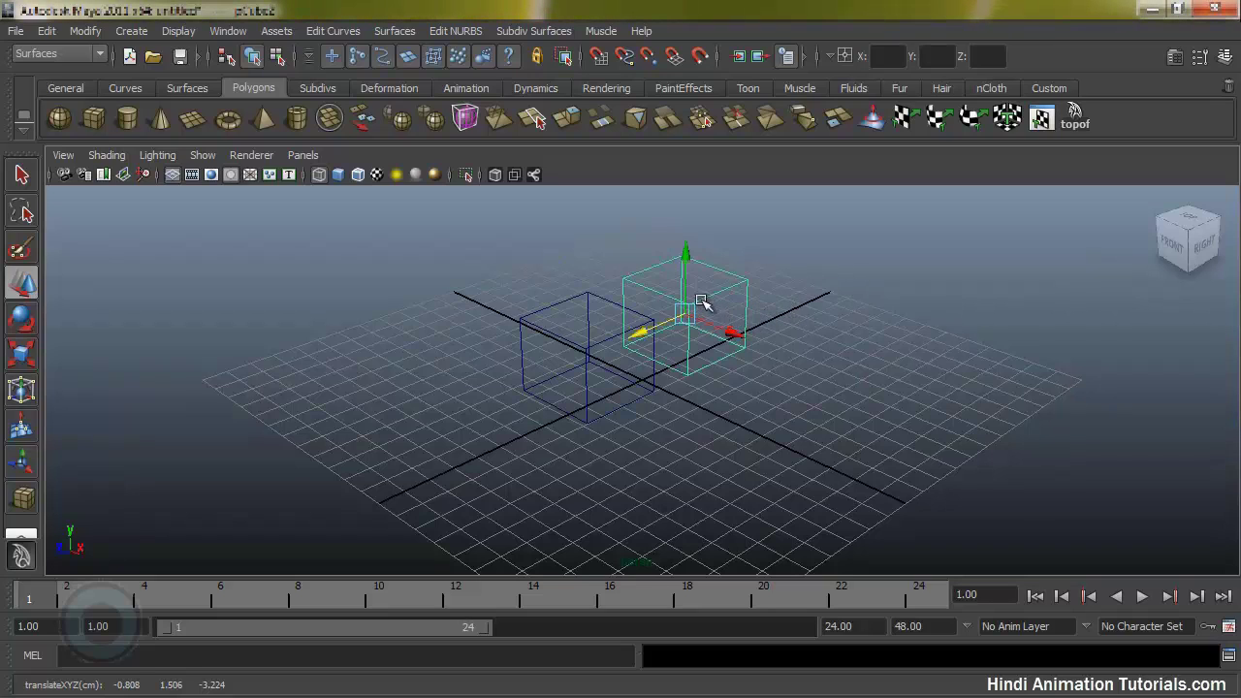
key(shift+d)
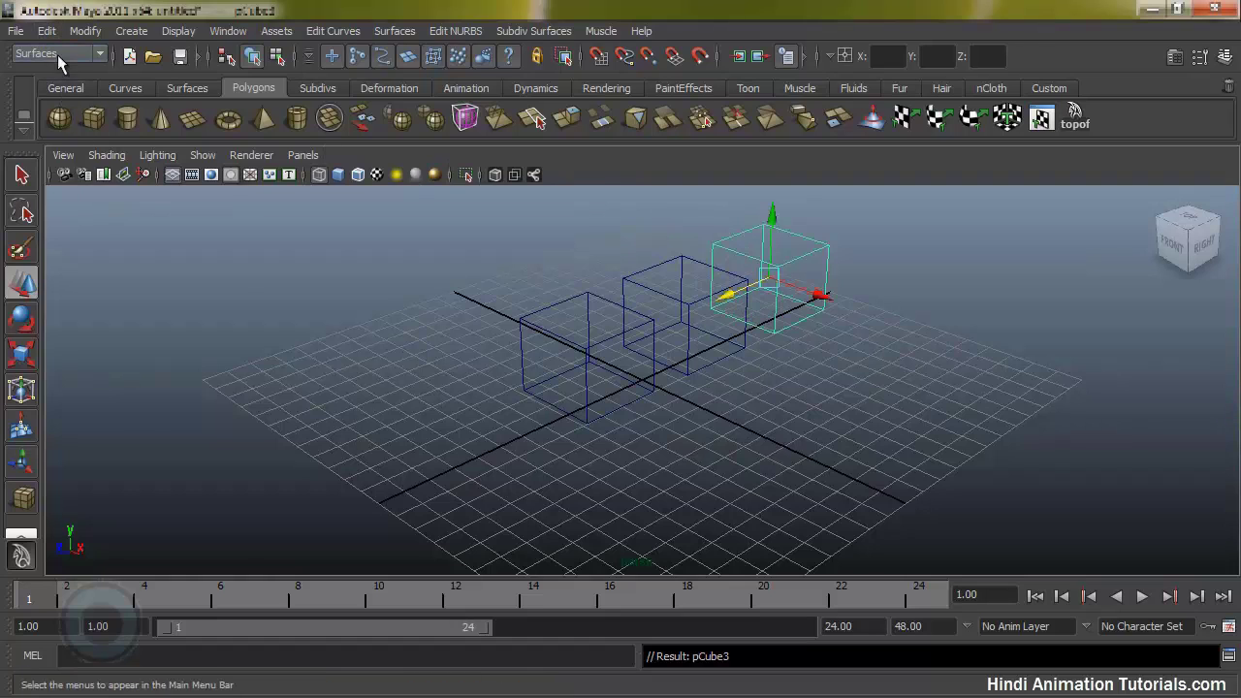
- Add pCube4 and a fifth cube with Duplicate with Transform, then select the first cube
click(49, 31)
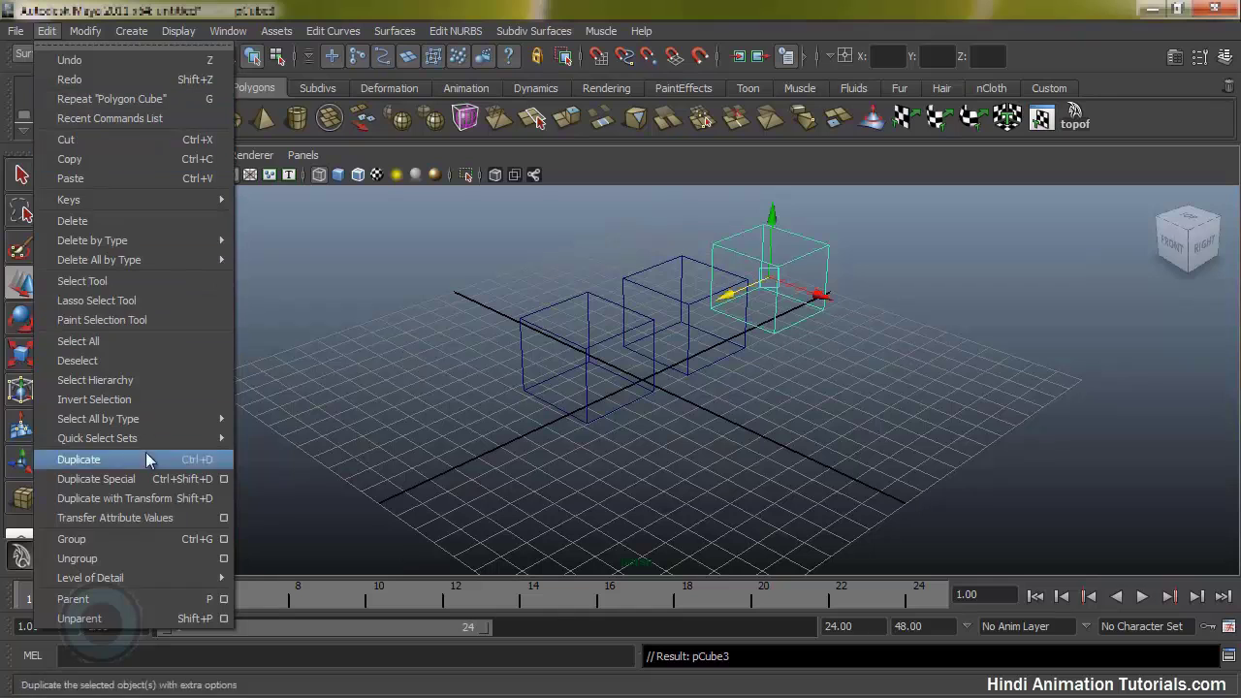
click(148, 502)
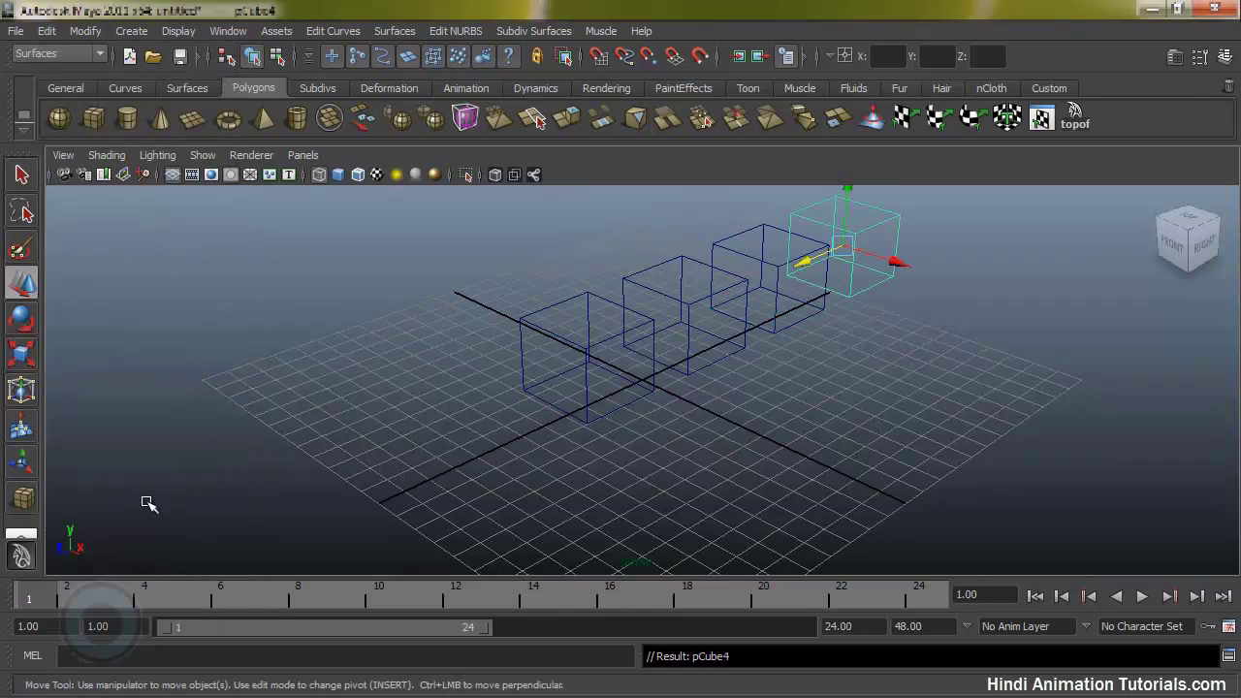
alt+drag(843, 322, 825, 301)
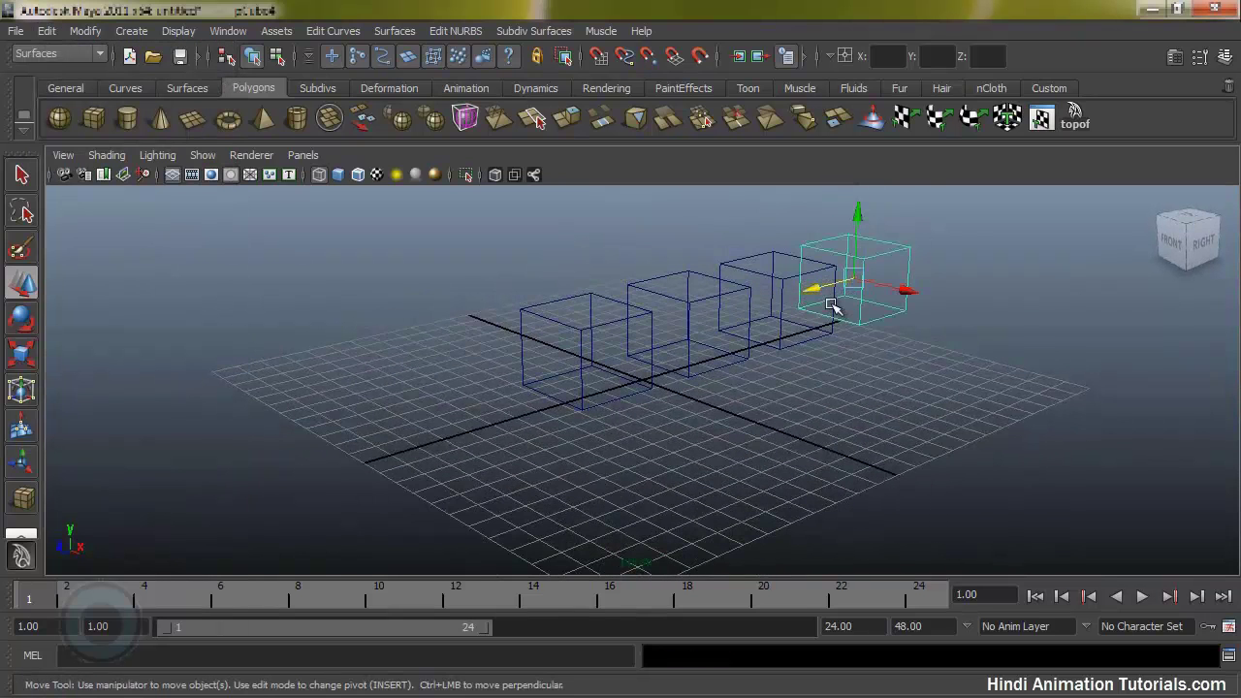
key(shift+d)
mouse_move(866, 226)
alt+mouse_down()
mouse_move(798, 269)
mouse_move(805, 291)
mouse_move(646, 300)
mouse_move(552, 380)
alt+mouse_up()
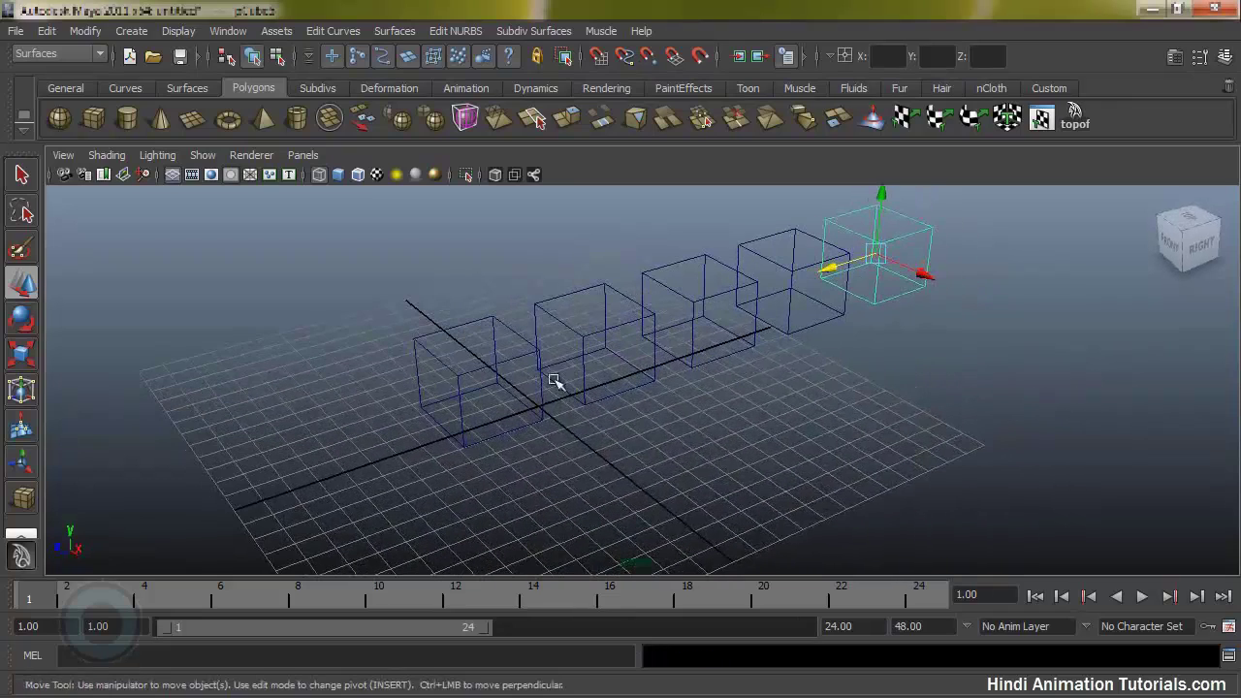
click(498, 364)
alt+drag(368, 366, 463, 385)
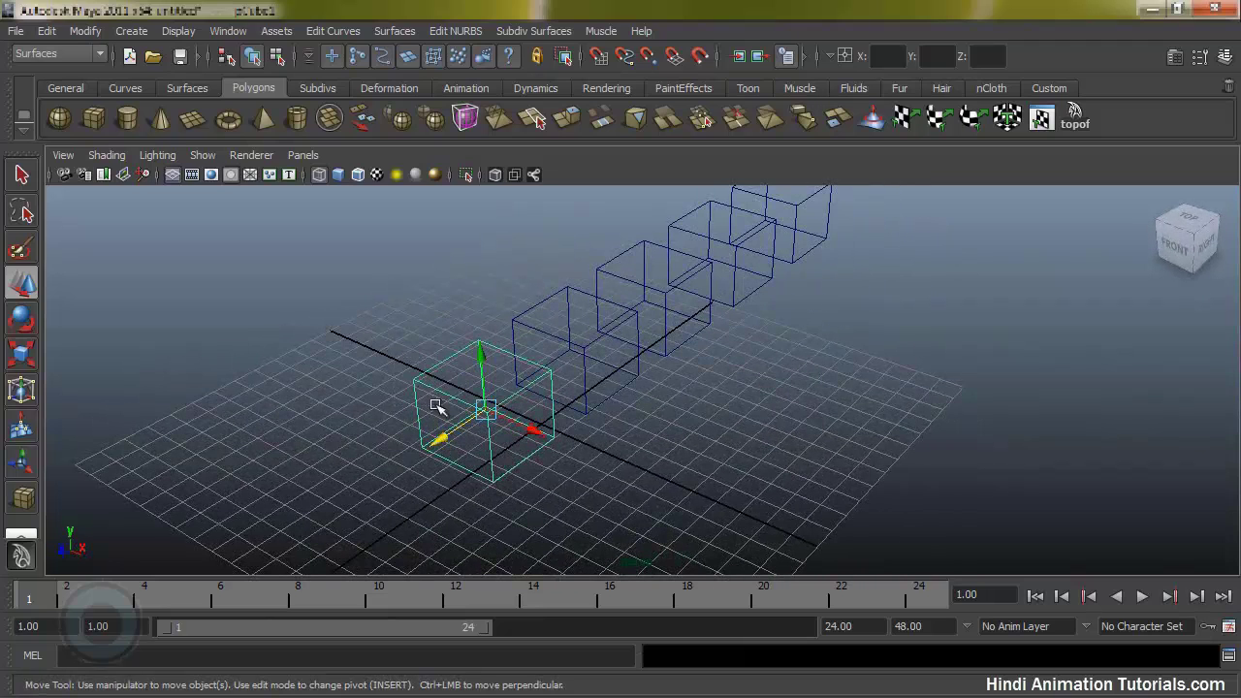
- Open the Duplicate Special Options dialog for the first cube and move it higher on screen
click(45, 32)
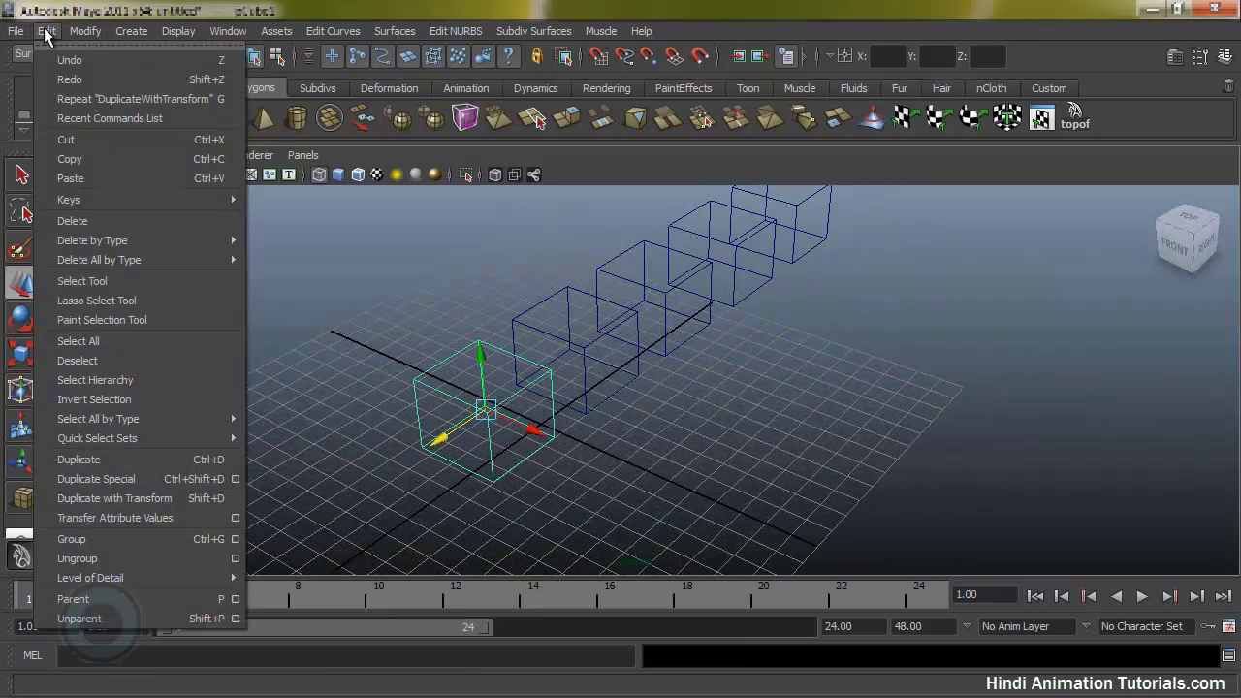
click(236, 478)
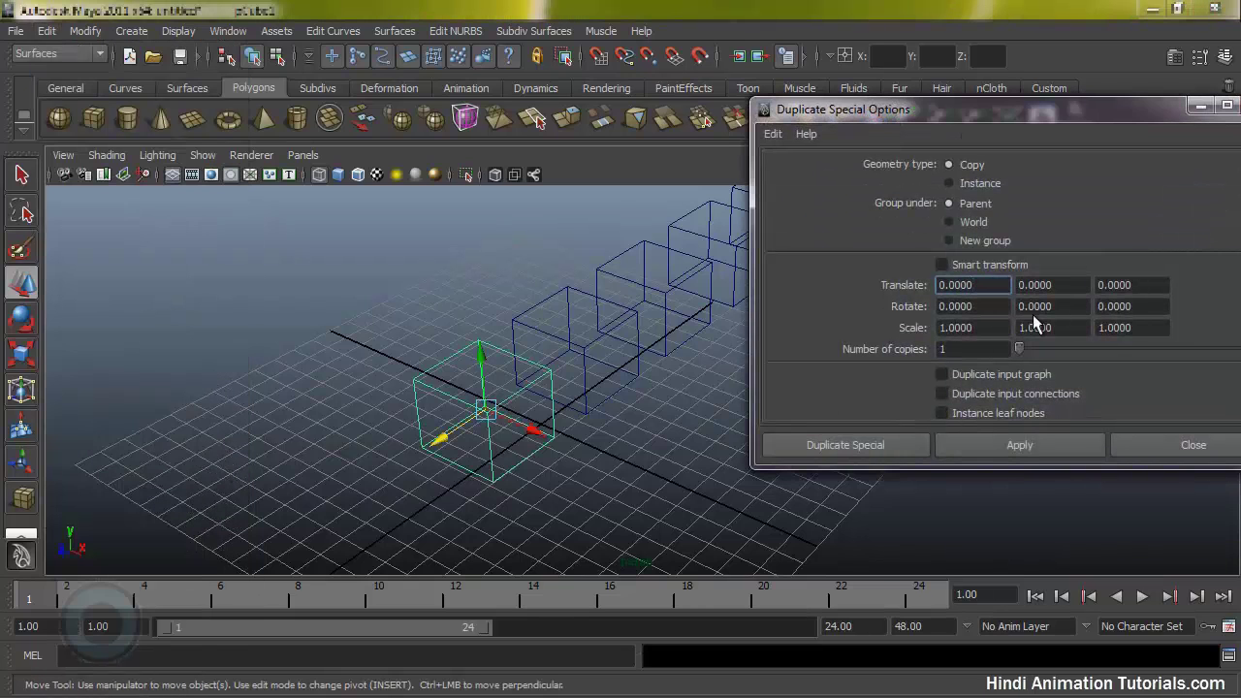
drag(1000, 112, 1014, 47)
mouse_move(617, 354)
alt+mouse_down()
mouse_move(636, 359)
mouse_move(681, 313)
alt+mouse_up()
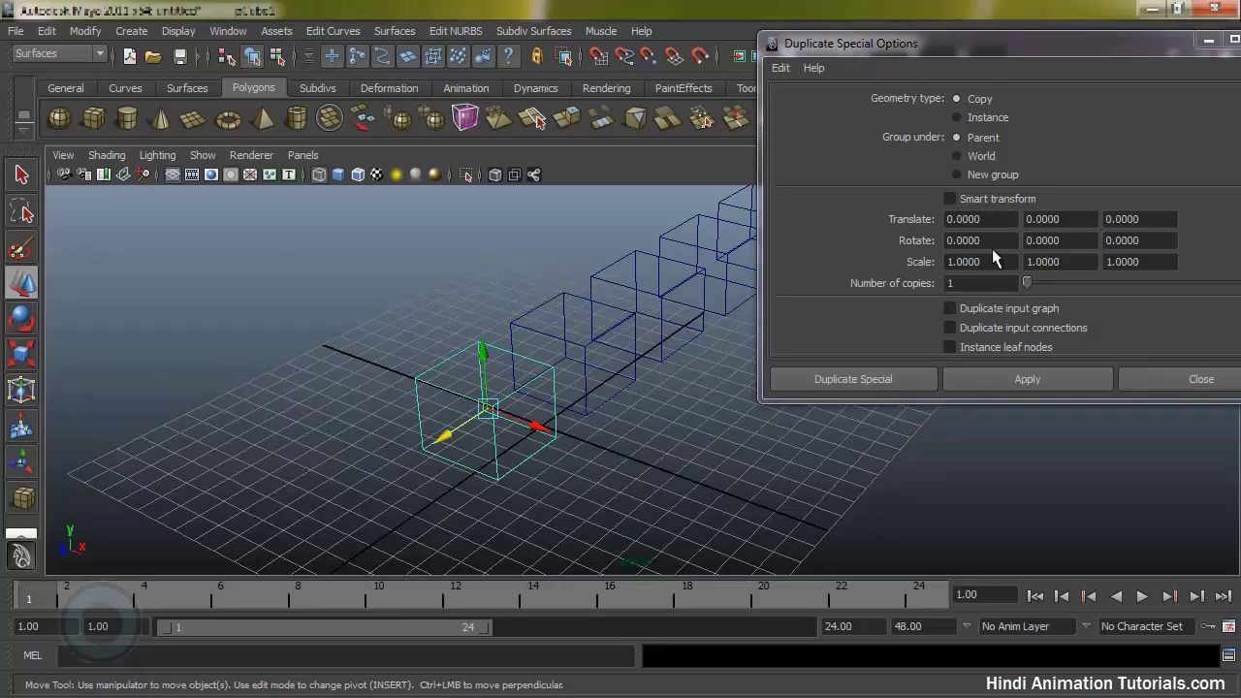
drag(993, 260, 939, 264)
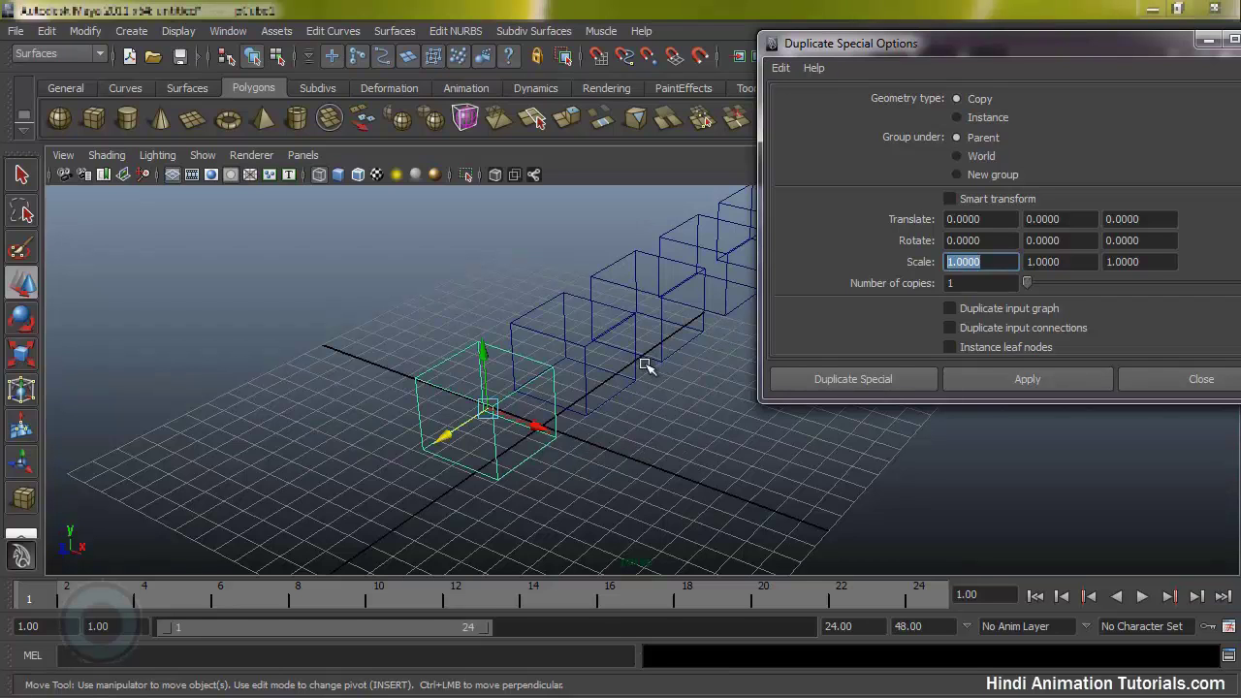
alt+middle_drag(645, 363, 558, 375)
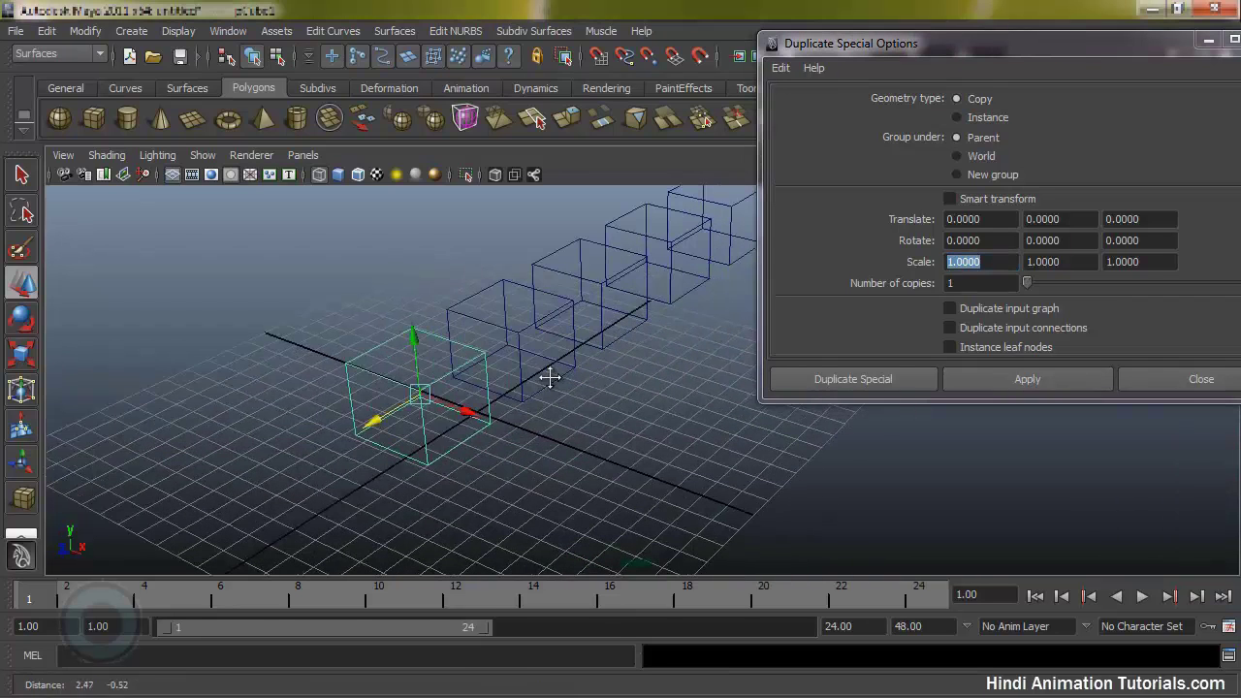
- Set Duplicate Special geometry type to Instance with scale 0.5 on X, Y and Z
click(989, 119)
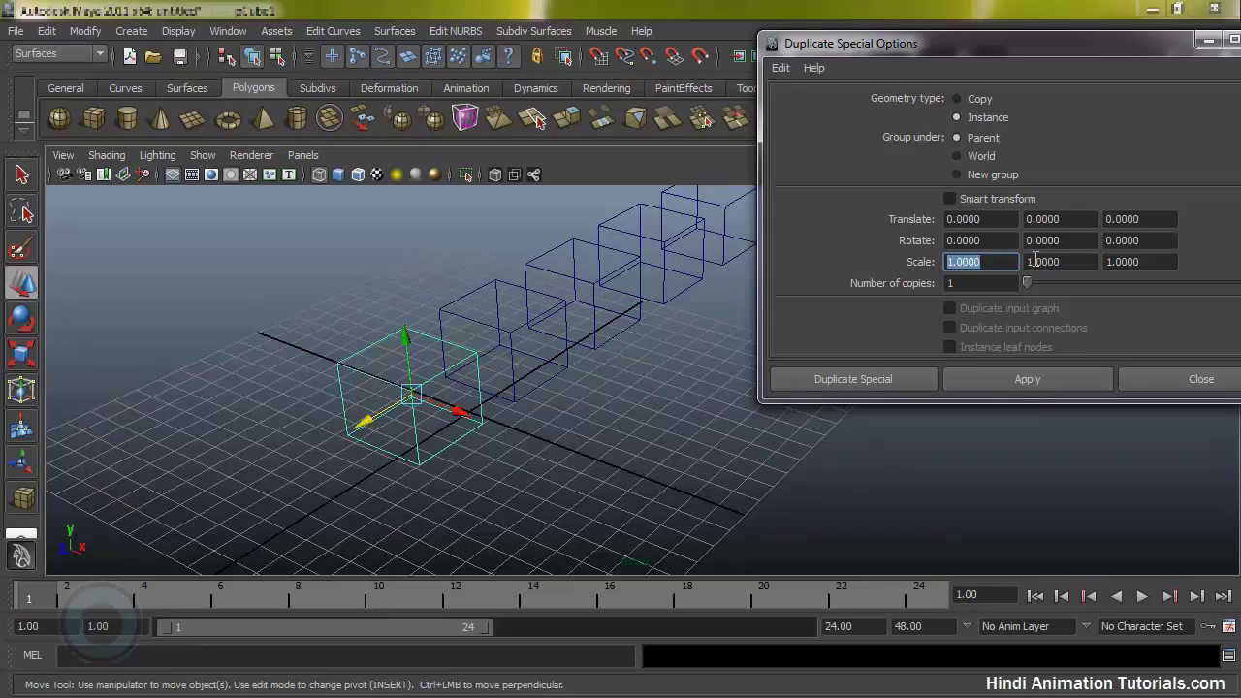
text(.5)
key(Tab)
text(.5)
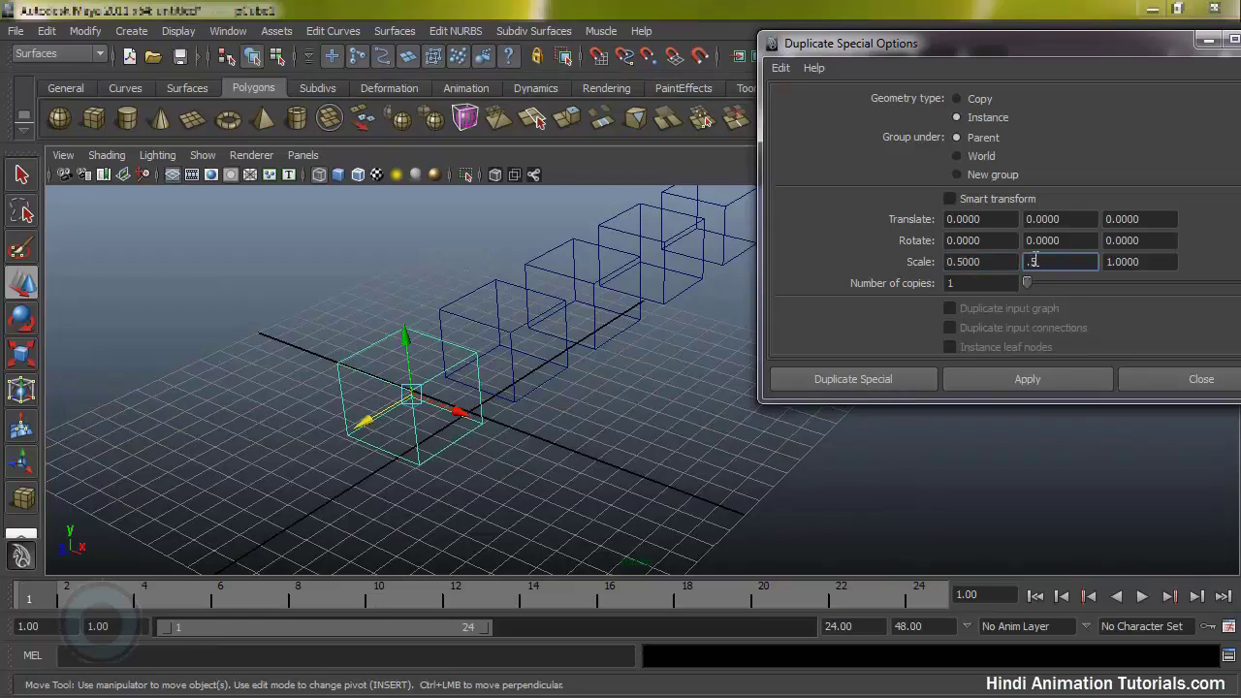
key(Tab)
text(.)
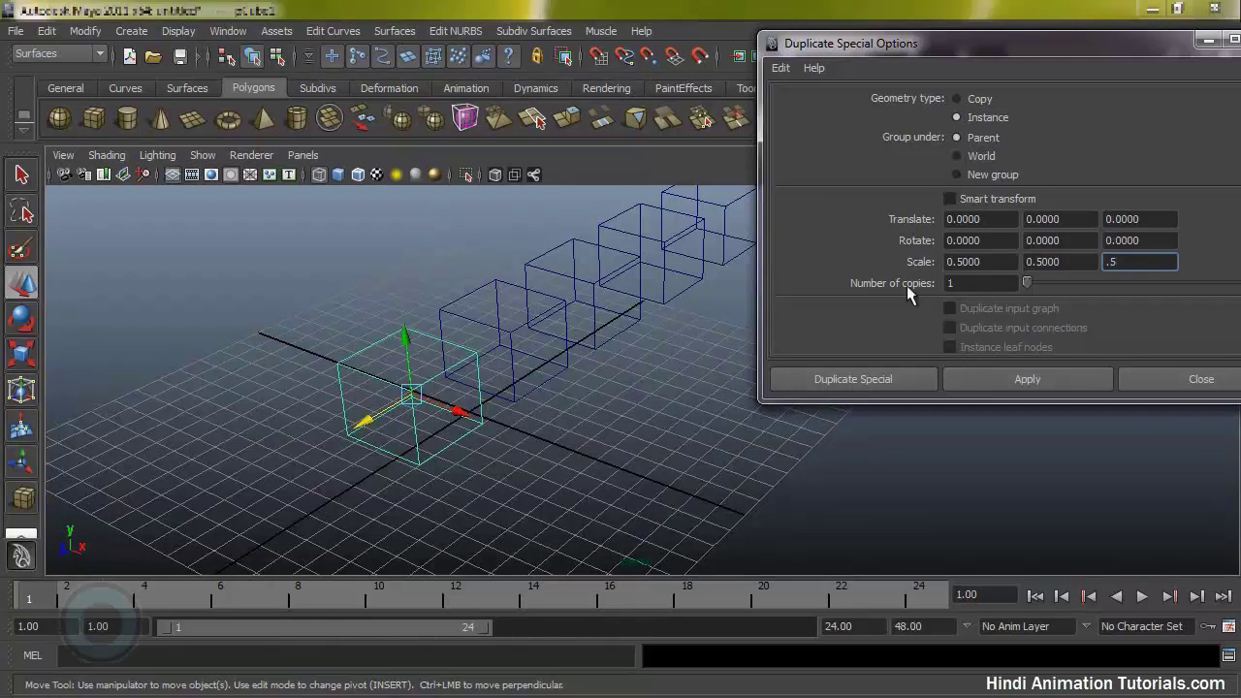
drag(1009, 227, 927, 222)
- Apply Duplicate Special with Translate X 10 and Rotate Y 45, creating half-size instance pCube6
text(1)
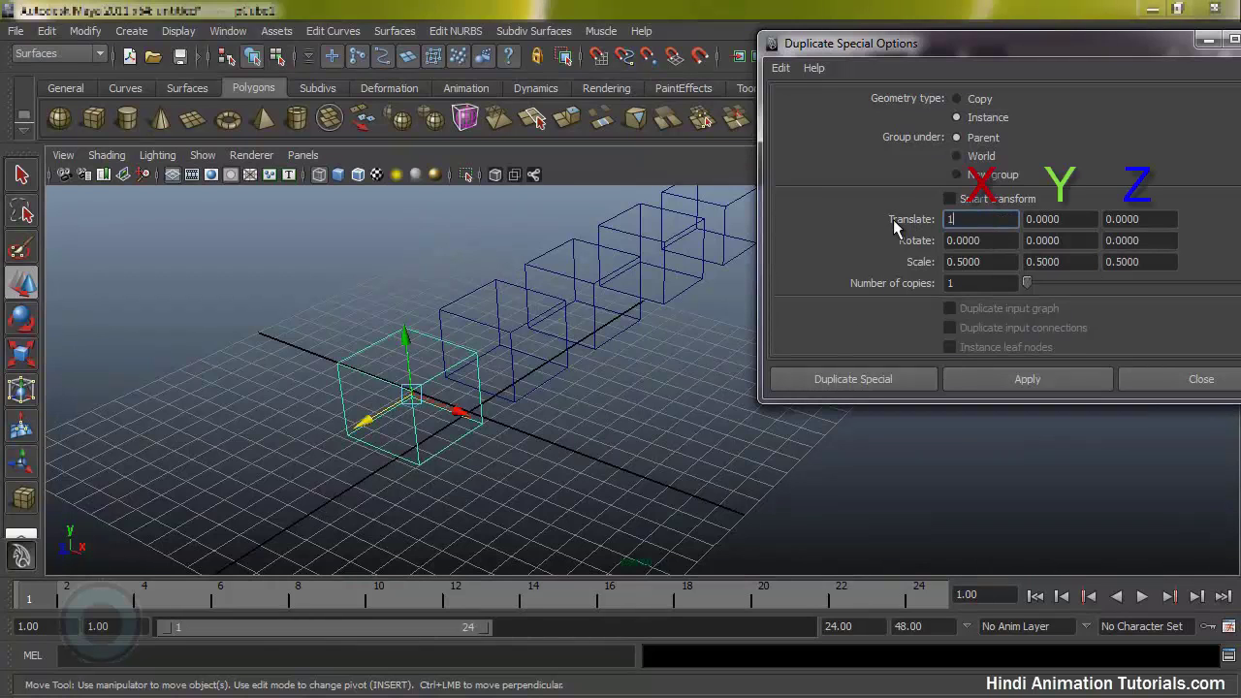
text(0)
click(989, 261)
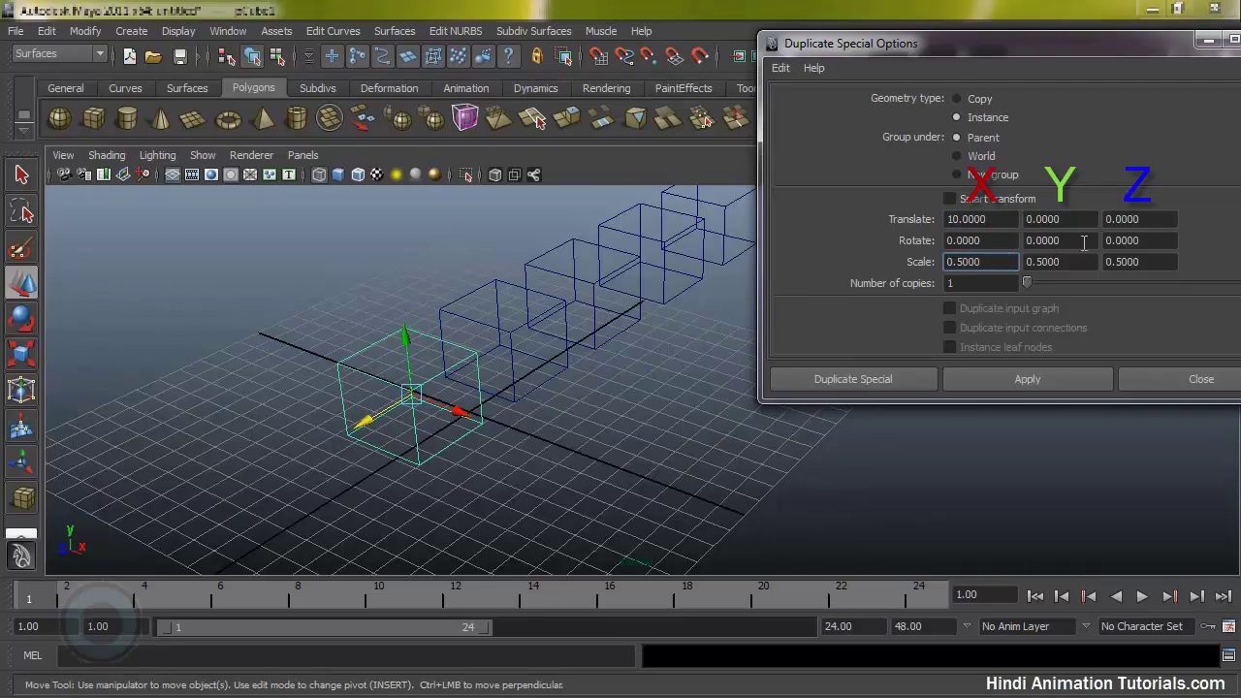
drag(1085, 243, 1005, 247)
text(45)
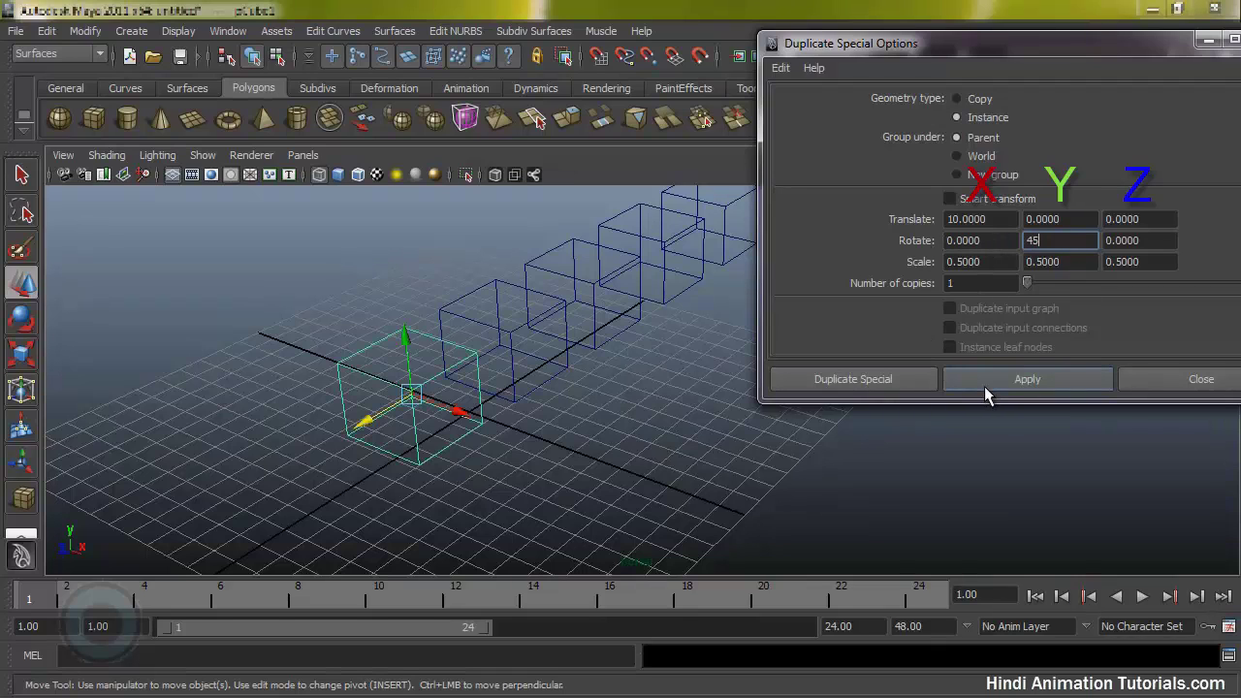
click(984, 386)
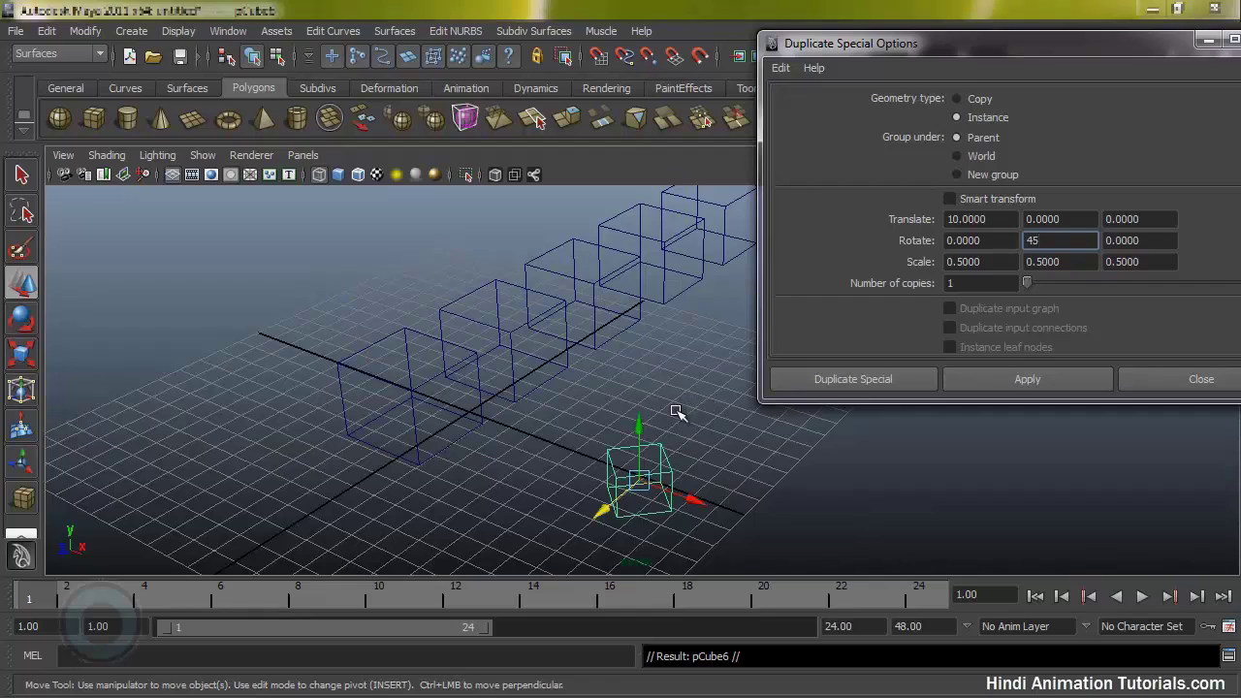
click(417, 393)
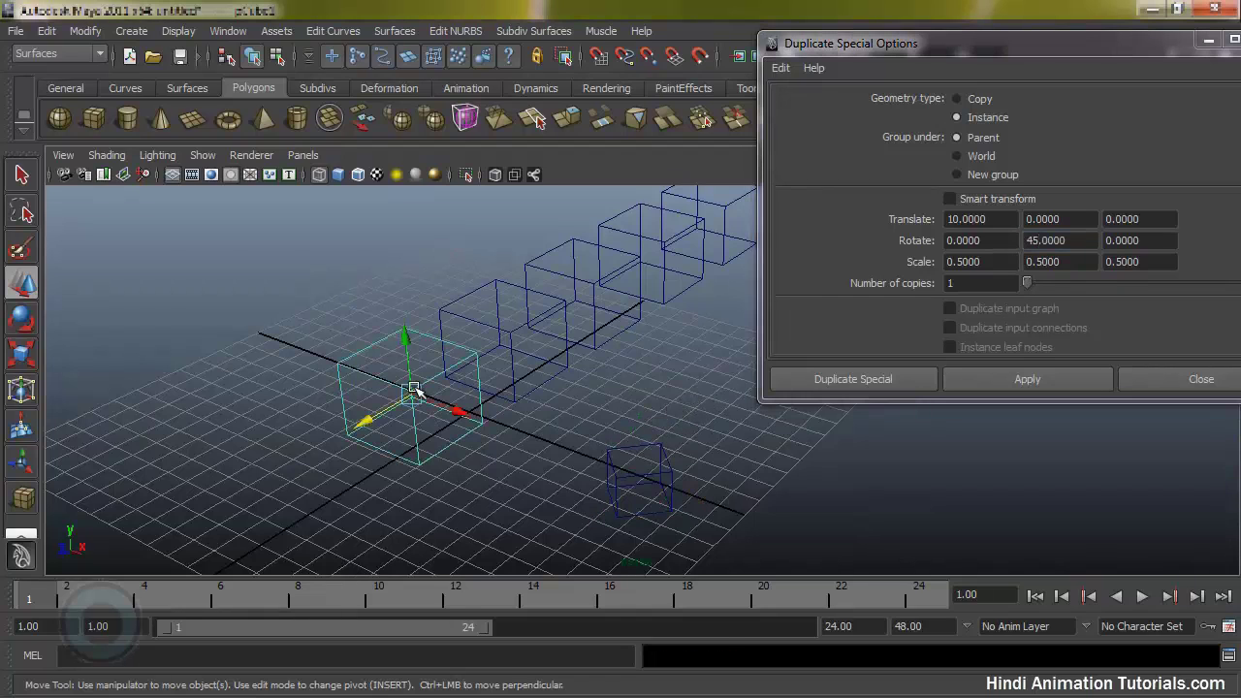
right_drag(359, 327, 332, 333)
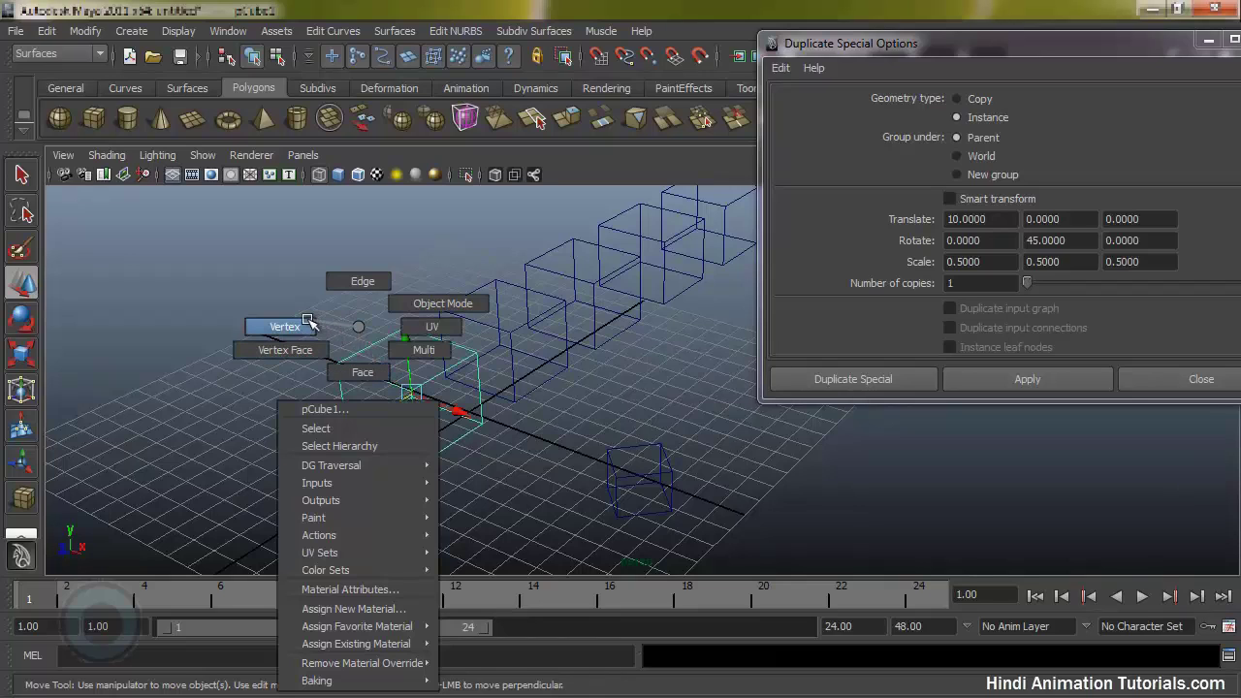
right_drag(332, 333, 329, 339)
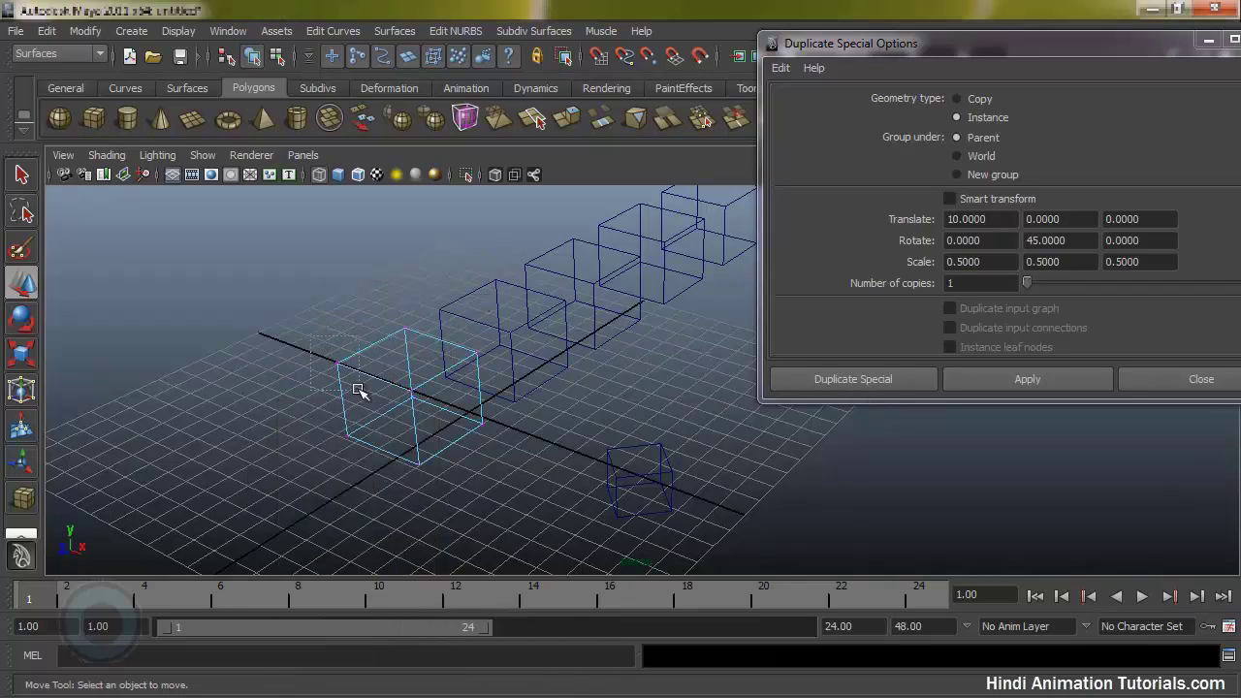
click(361, 389)
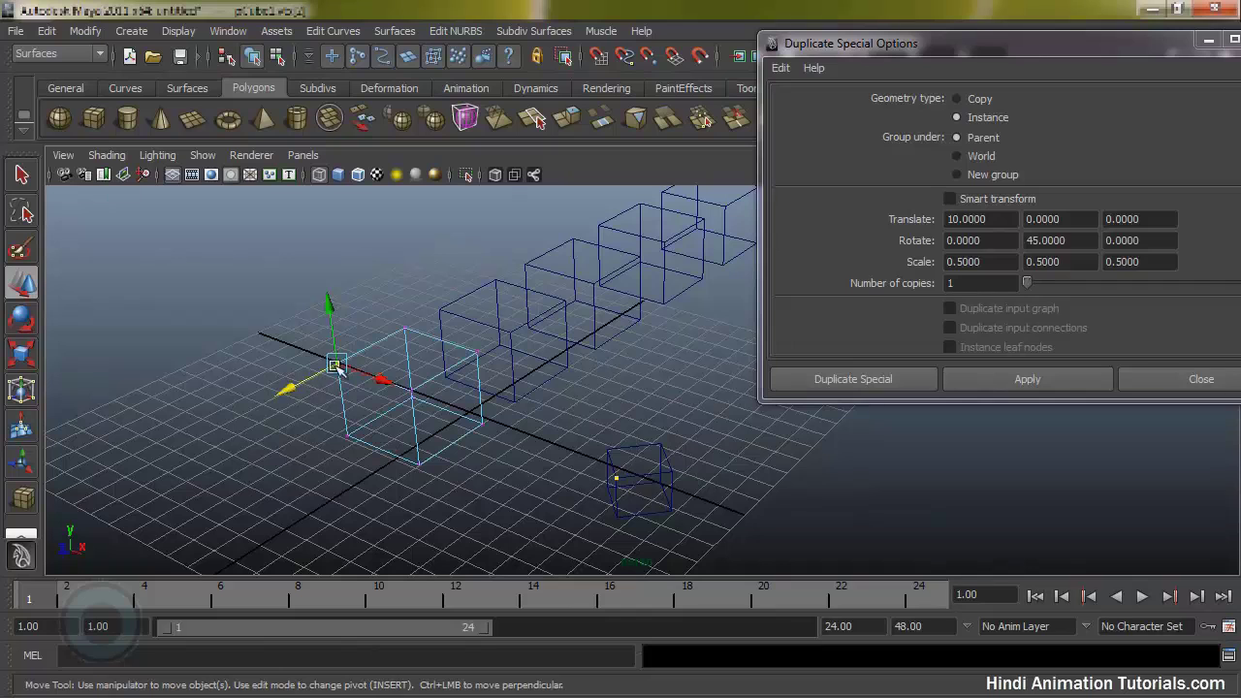
- Undo the accidental pCube1 vertex move and switch to a maximized, zoomed-out Top view
mouse_move(335, 364)
mouse_down()
mouse_move(396, 382)
mouse_move(243, 379)
mouse_move(391, 442)
mouse_move(224, 335)
mouse_up()
key(ctrl+z)
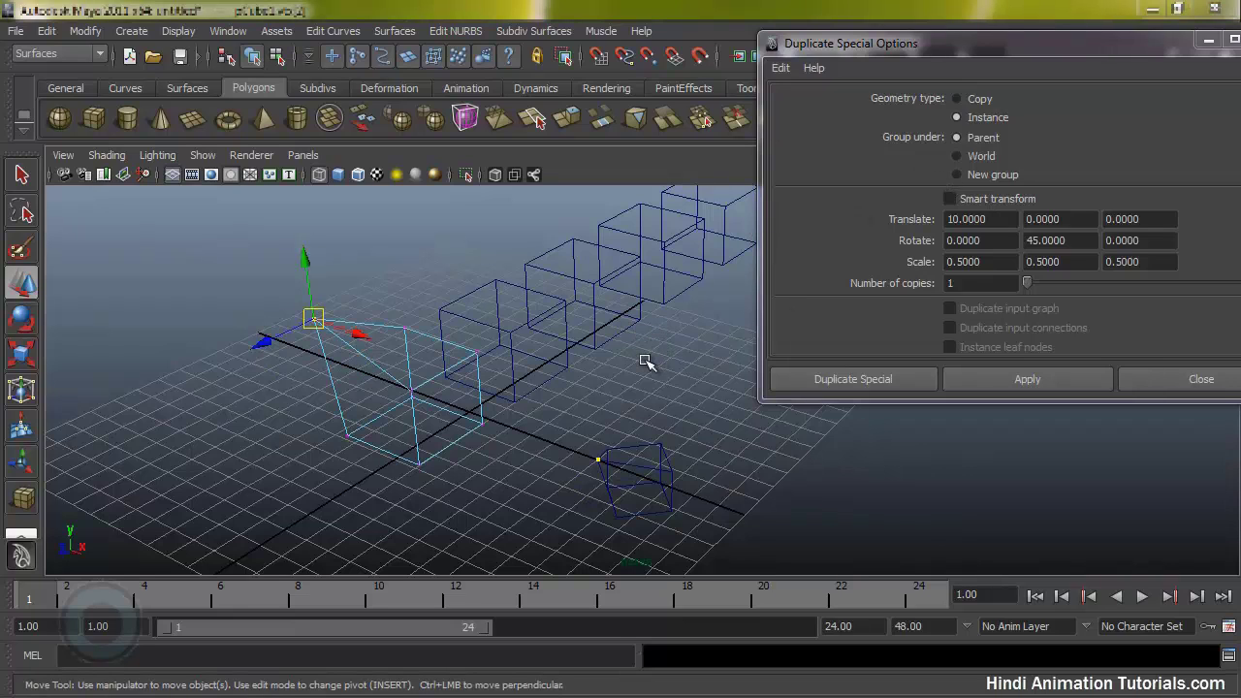
alt+drag(679, 350, 501, 330)
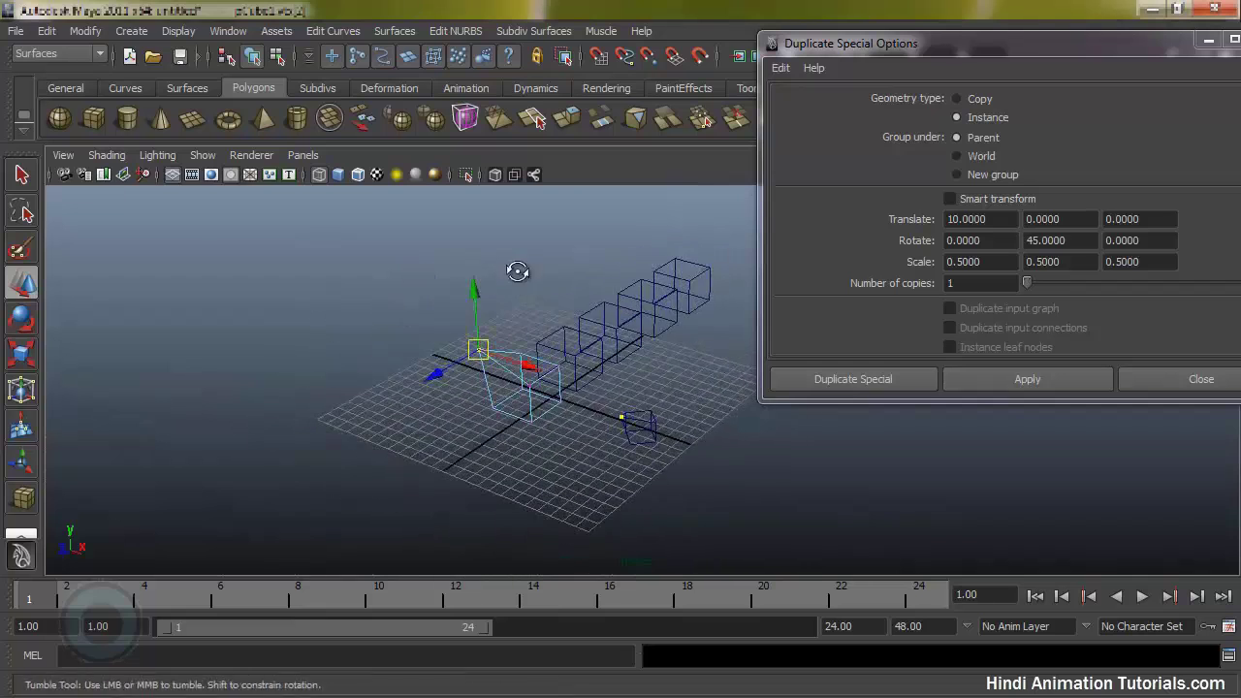
key(space)
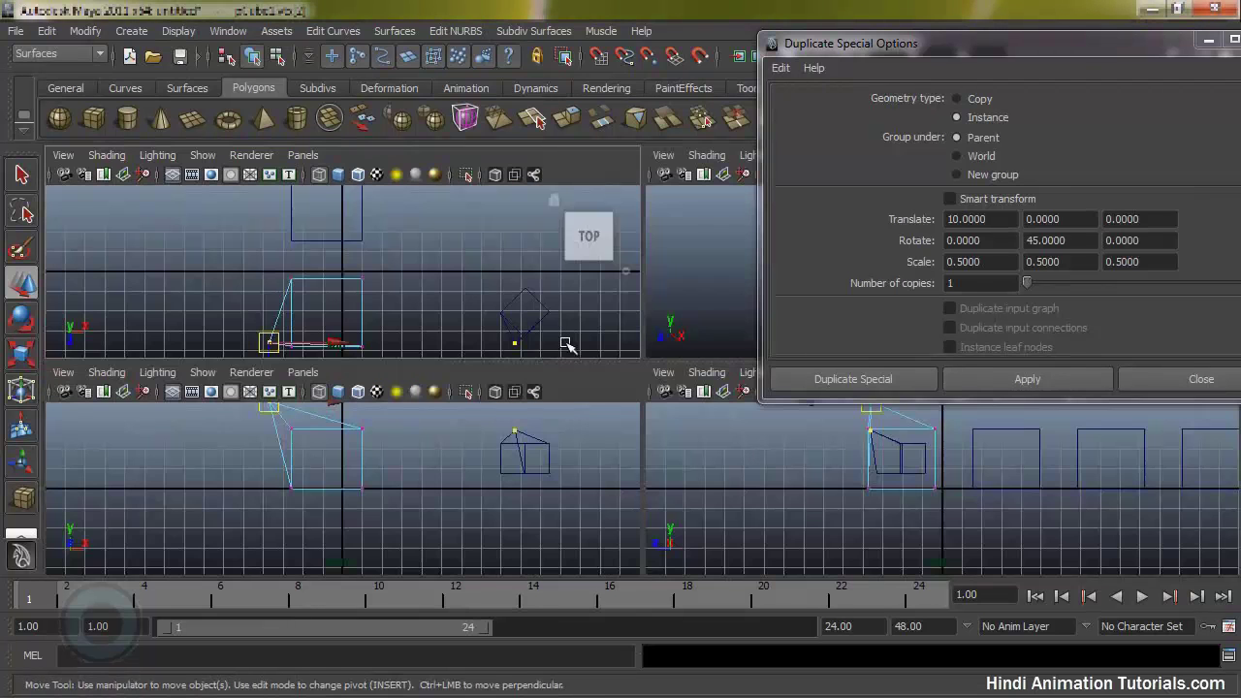
key(space)
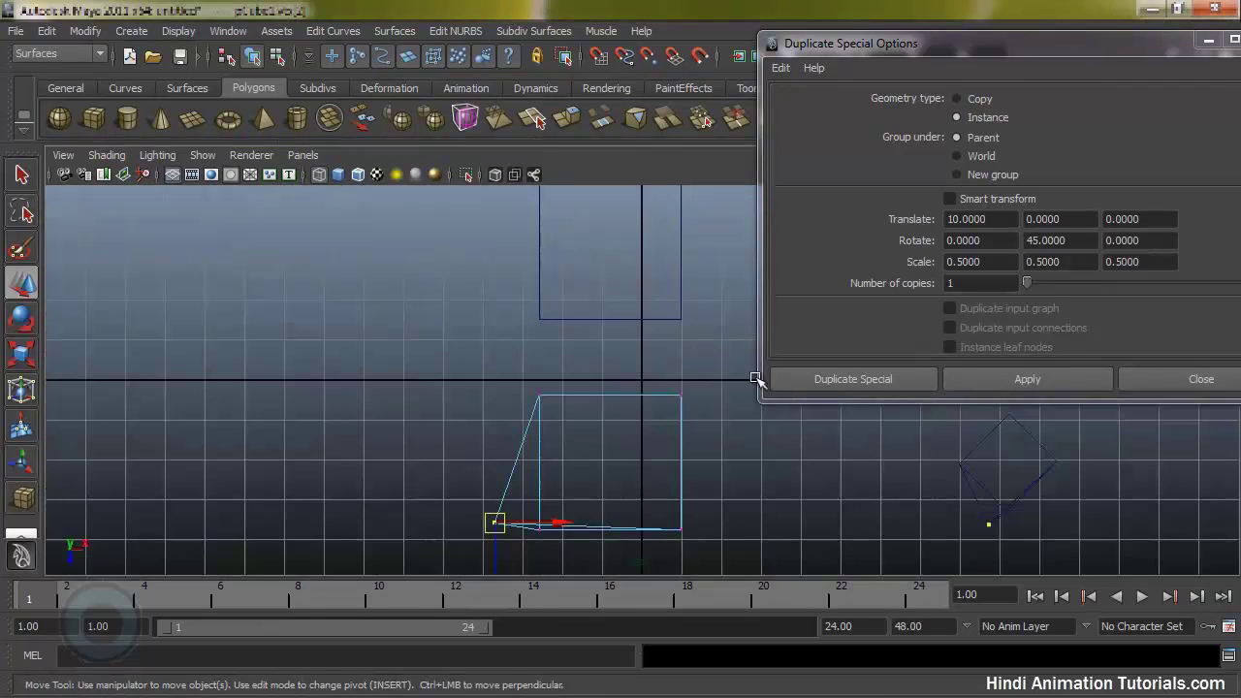
alt+right_drag(602, 369, 566, 369)
mouse_move(634, 321)
alt+right_down()
mouse_move(512, 346)
mouse_move(362, 274)
alt+right_up()
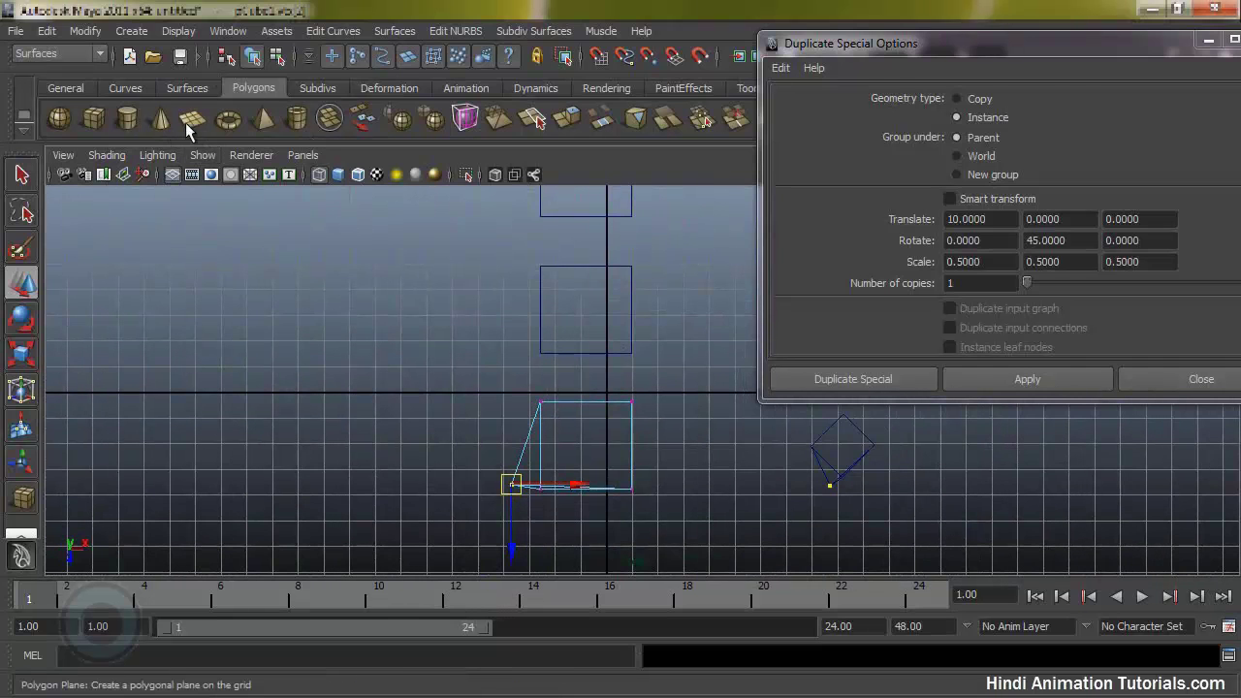
- Create polygon sphere pSphere1 on the grid and nudge it along X over the top cube
click(65, 116)
drag(602, 222, 685, 303)
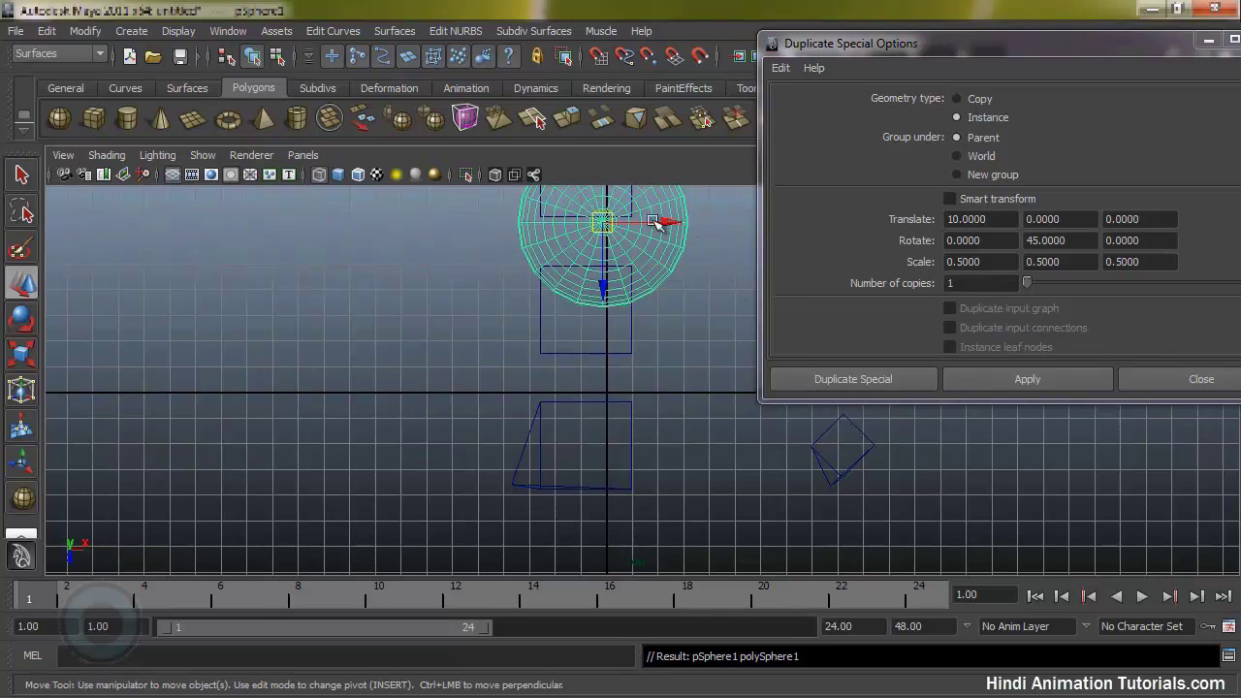
drag(667, 222, 676, 225)
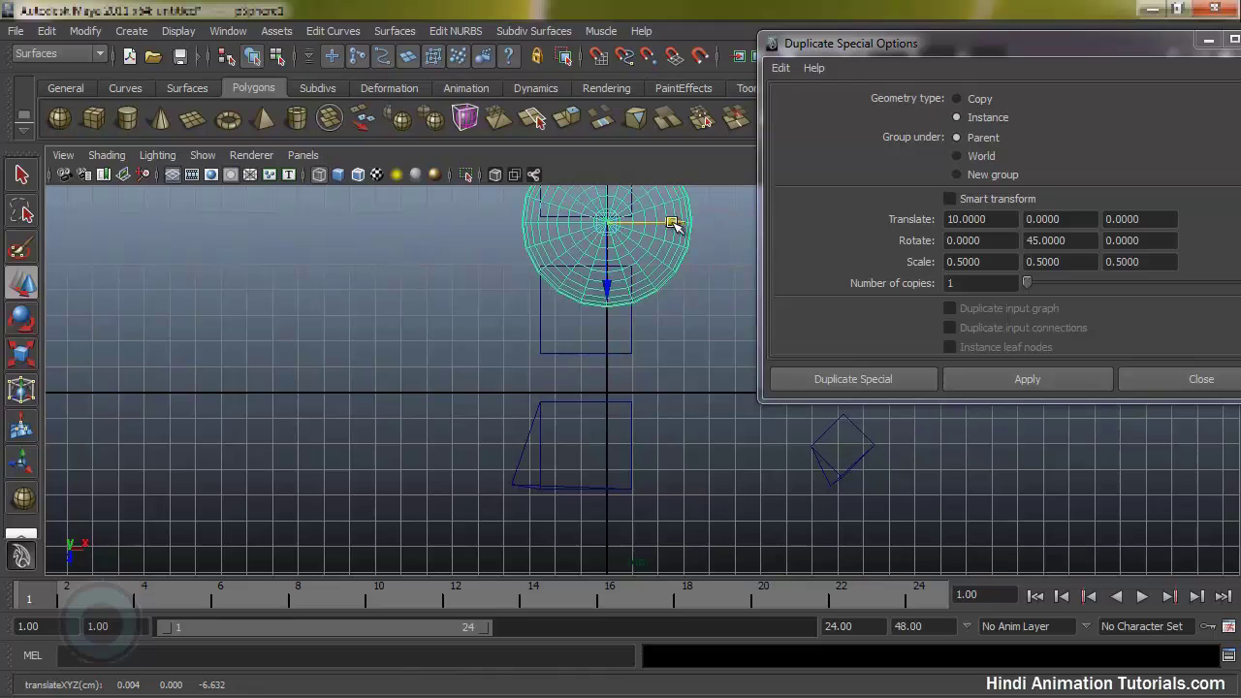
alt+right_drag(711, 389, 324, 374)
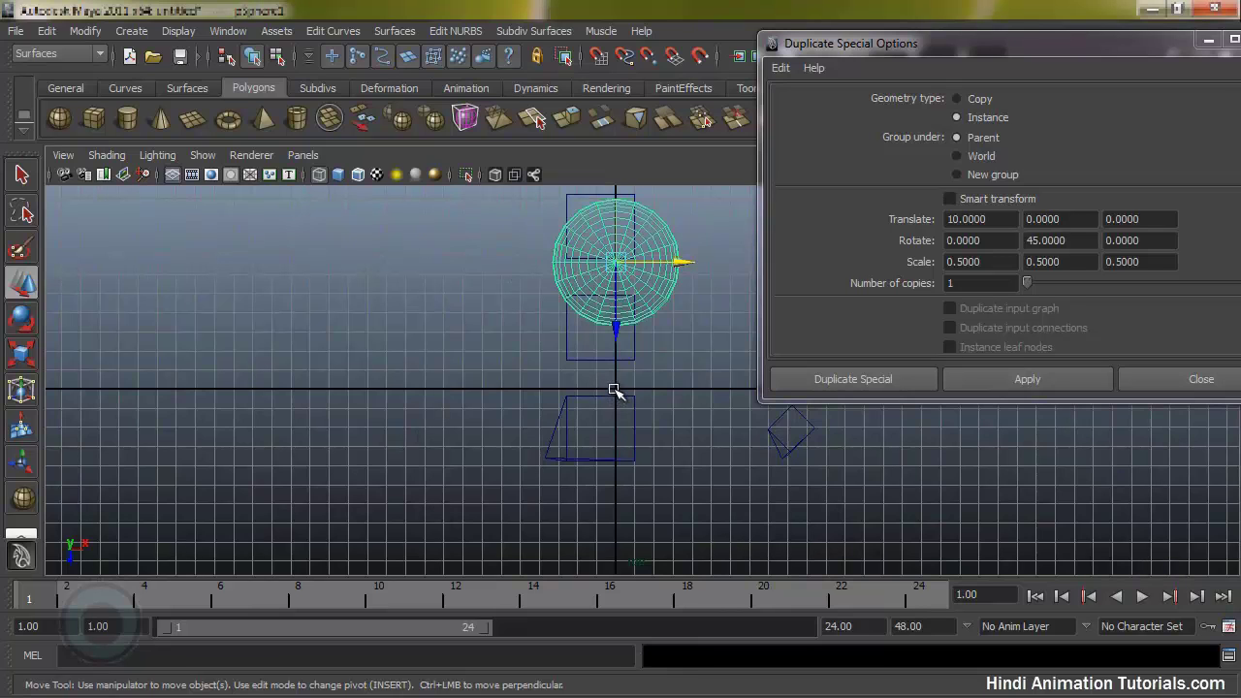
mouse_move(623, 382)
alt+right_down()
mouse_move(643, 443)
mouse_move(737, 245)
alt+right_up()
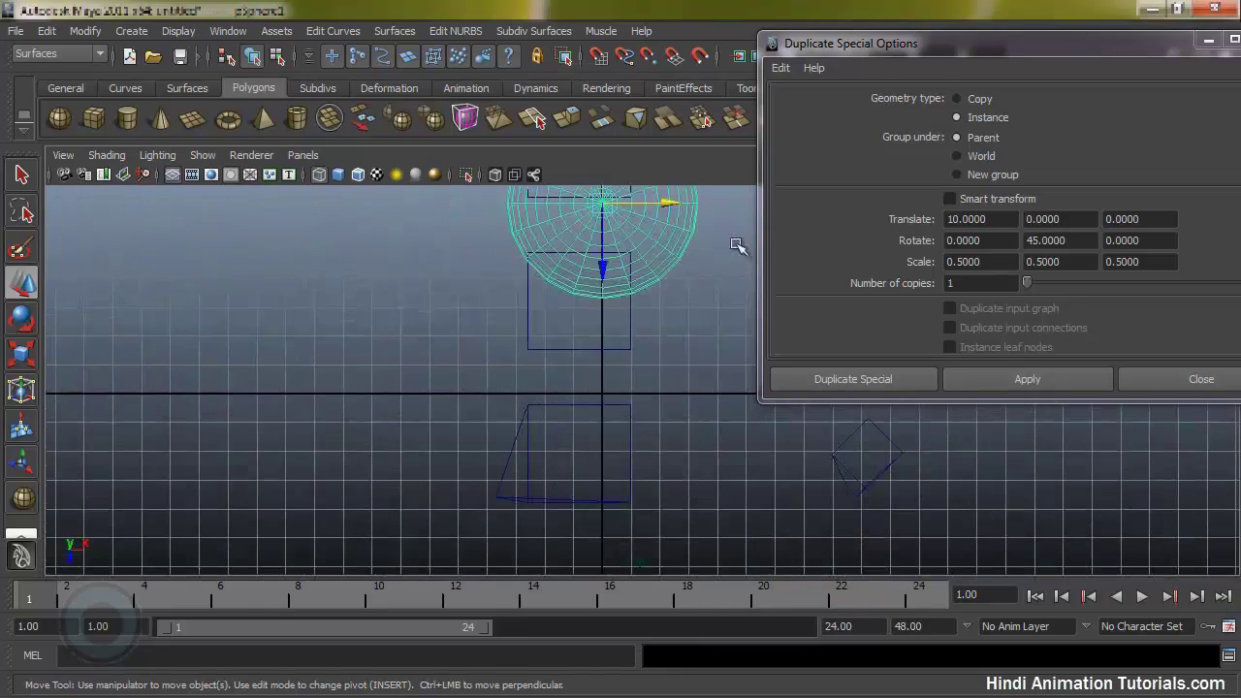
- Reset the Duplicate Special options, then set Rotate Y 45, 7 copies and Instance geometry
click(779, 68)
click(804, 107)
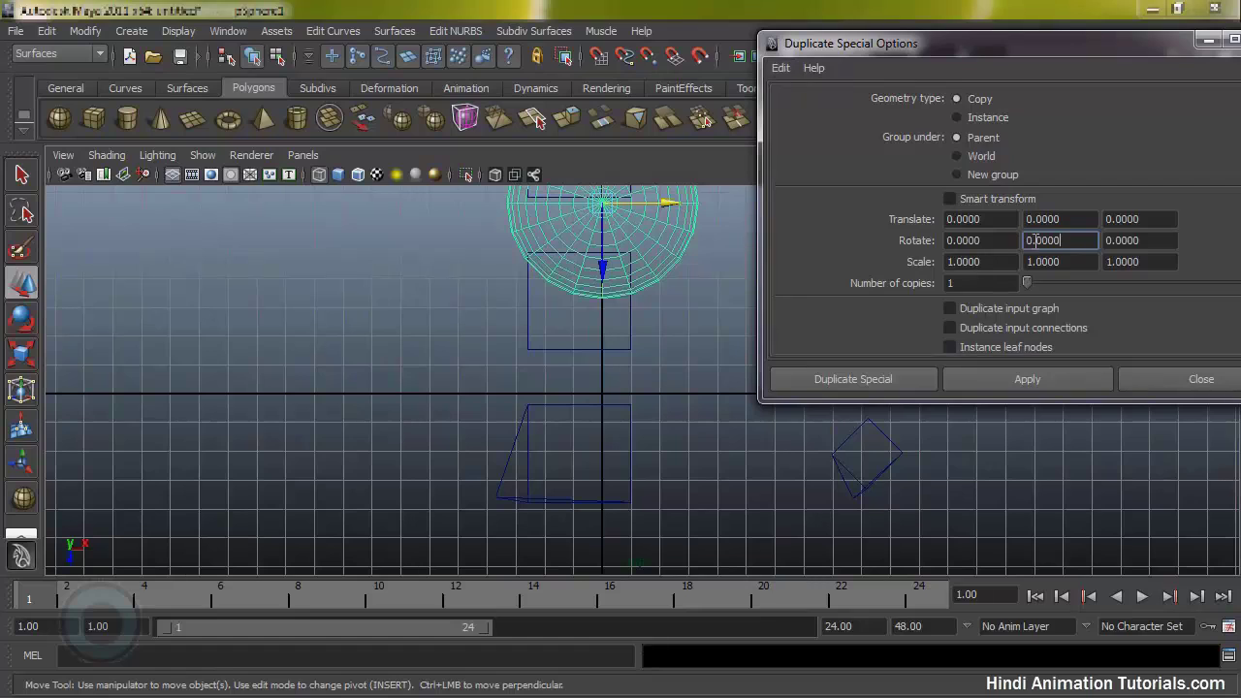
drag(1076, 243, 1032, 250)
text(45)
drag(1042, 280, 1036, 279)
drag(1043, 279, 1040, 279)
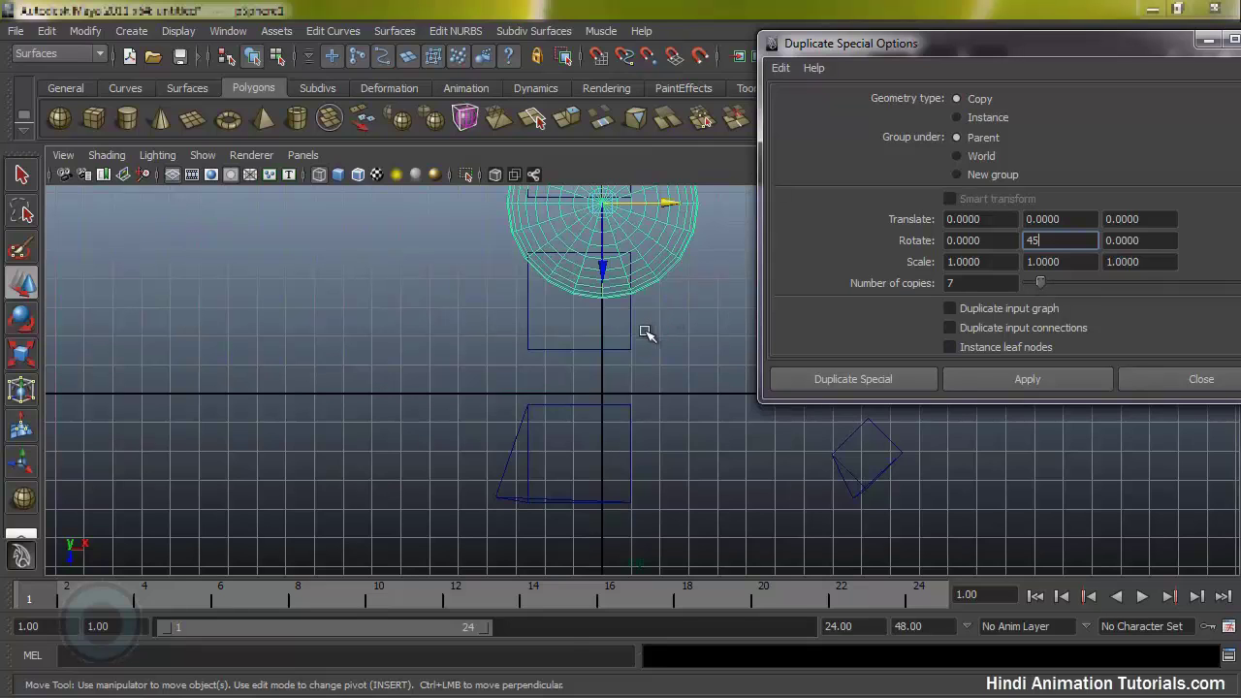
scroll(602, 330, down, 2)
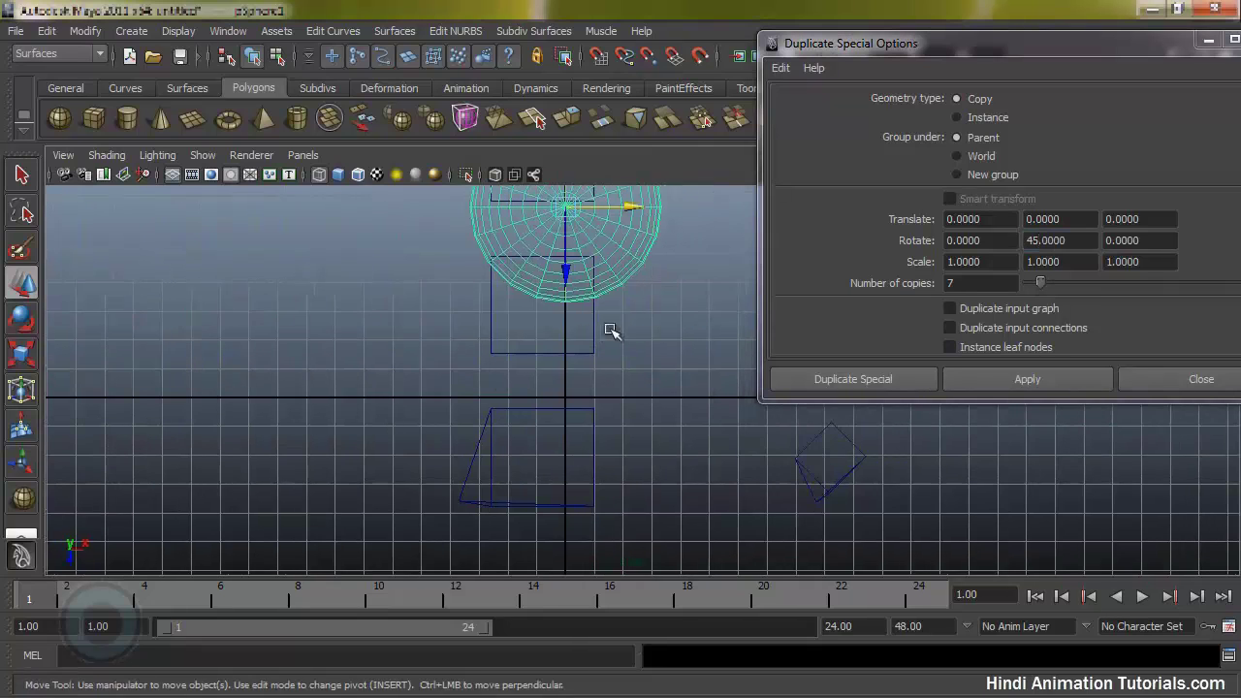
click(973, 120)
scroll(592, 340, down, 2)
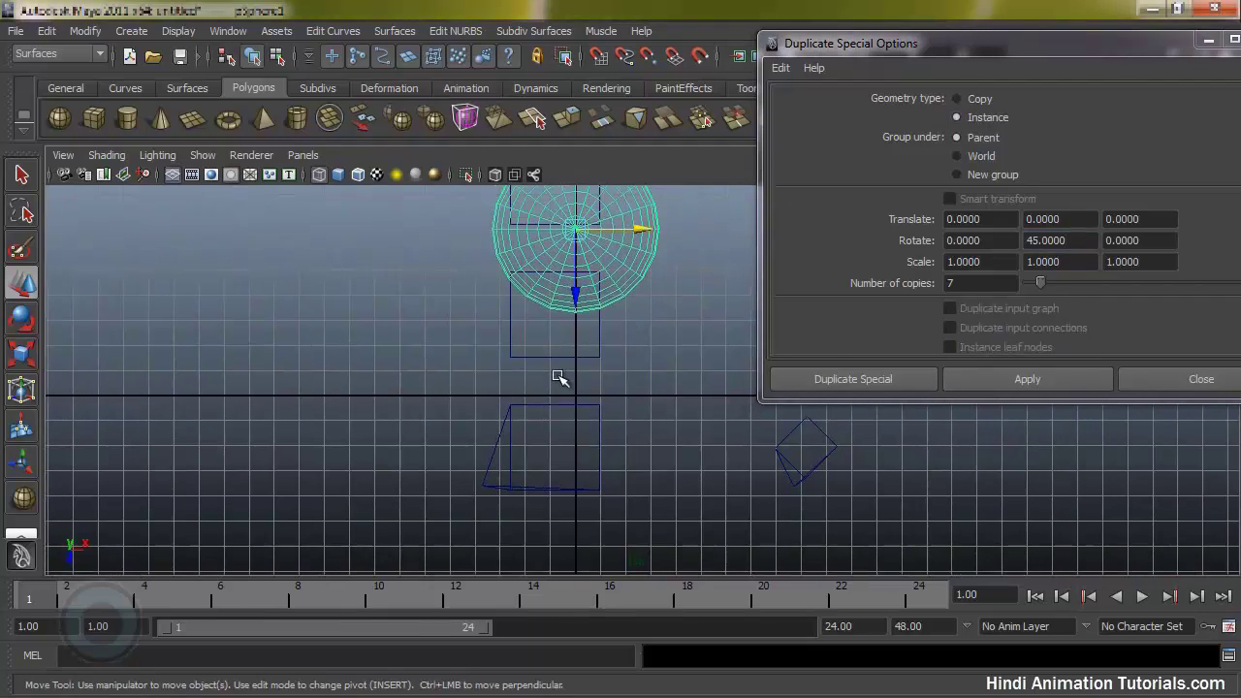
- Apply Duplicate Special to the sphere, producing instances pSphere2–pSphere8
alt+middle_drag(561, 379, 554, 324)
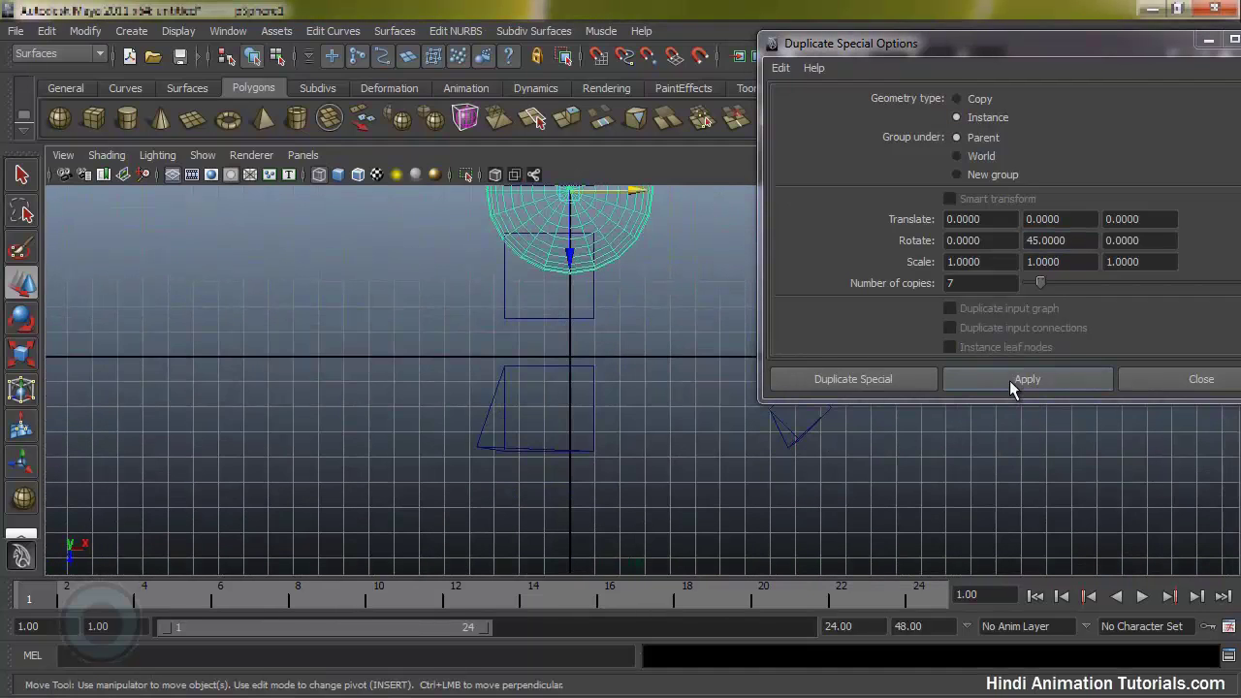
mouse_move(665, 311)
alt+middle_down()
mouse_move(568, 304)
mouse_move(554, 388)
alt+middle_up()
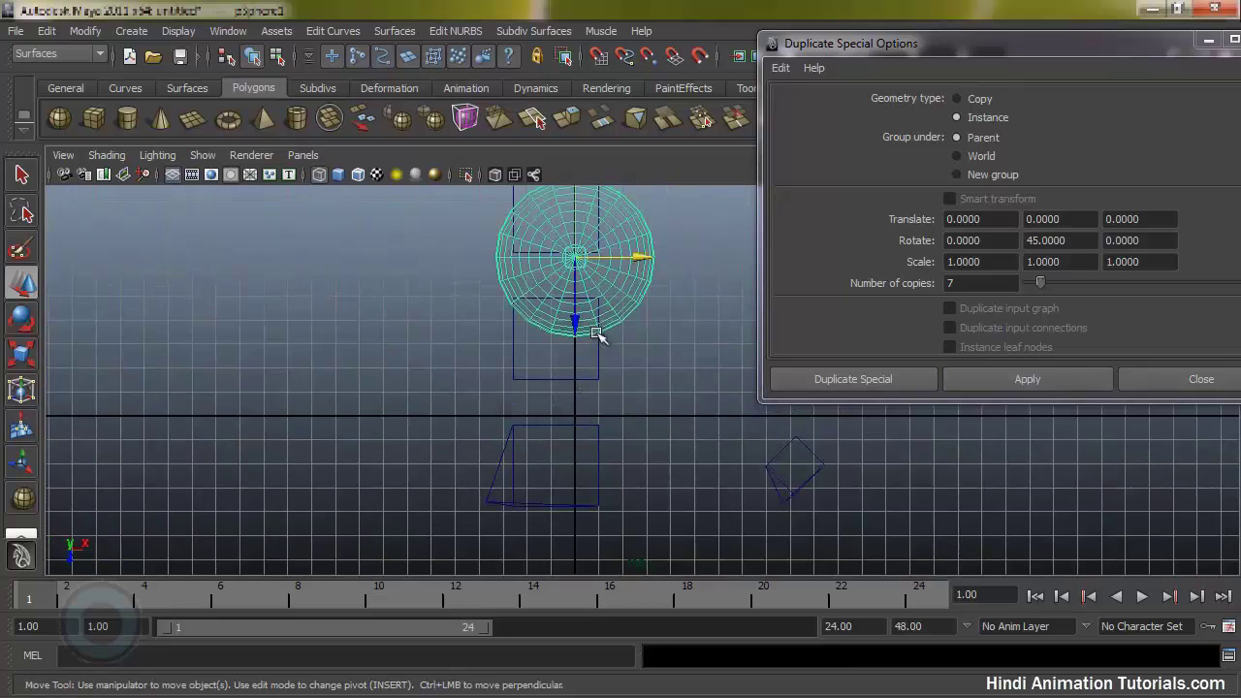
click(1028, 379)
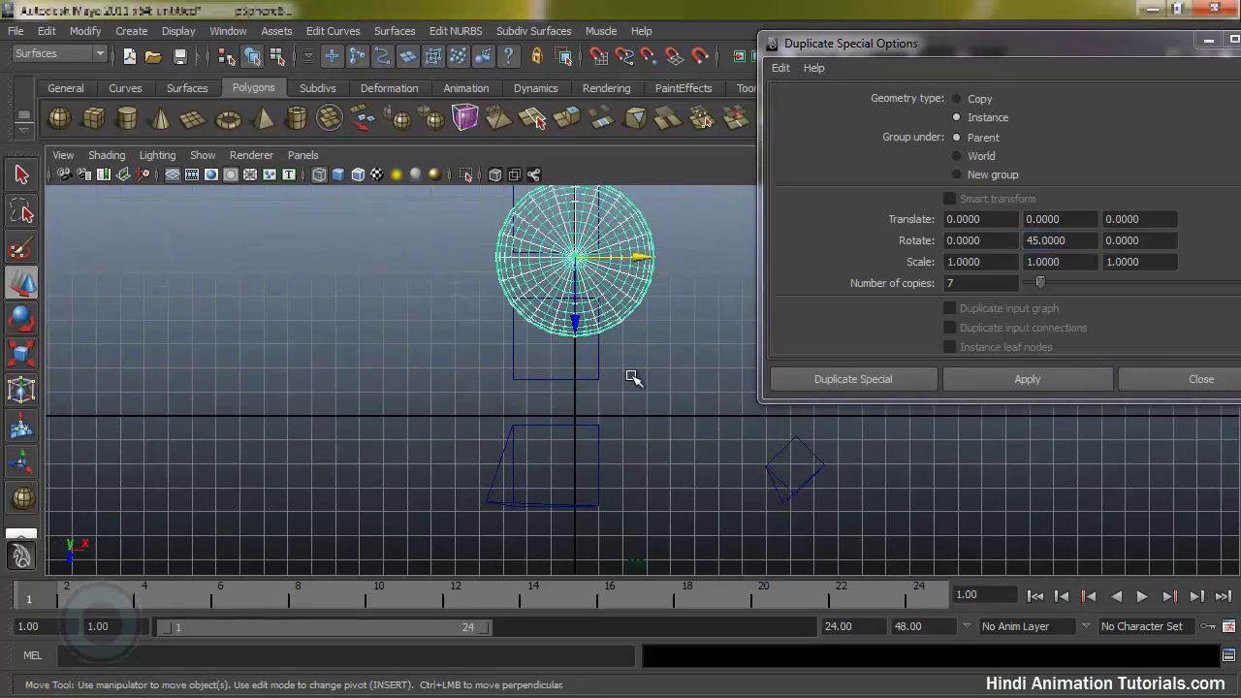
alt+middle_drag(593, 396, 564, 380)
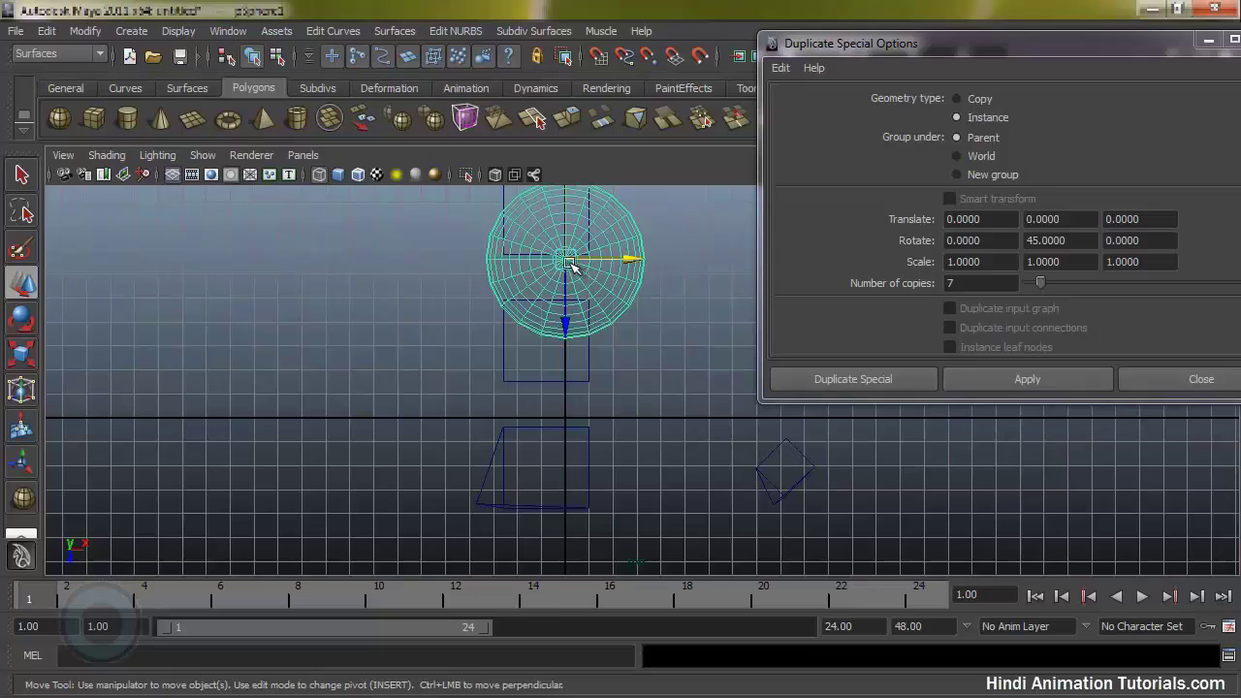
- Move the sphere's pivot from its centre to the grid origin using pivot mode
key(Insert)
drag(567, 263, 565, 418)
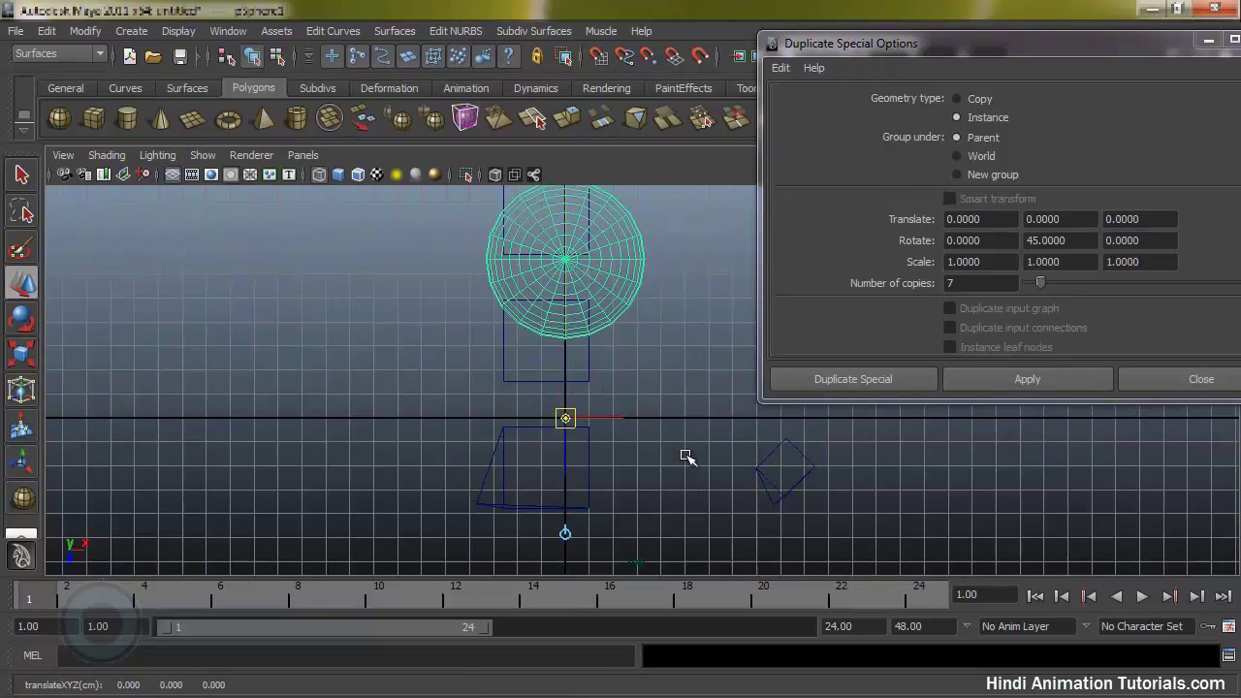
key(Insert)
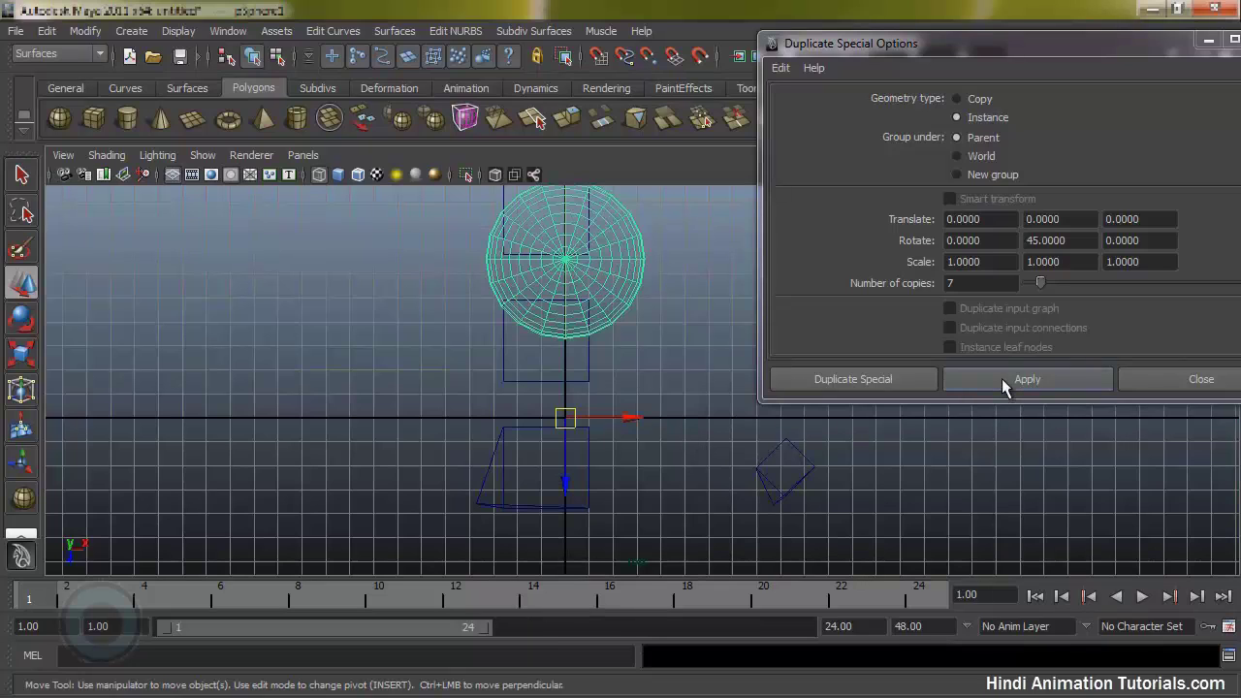
click(1002, 378)
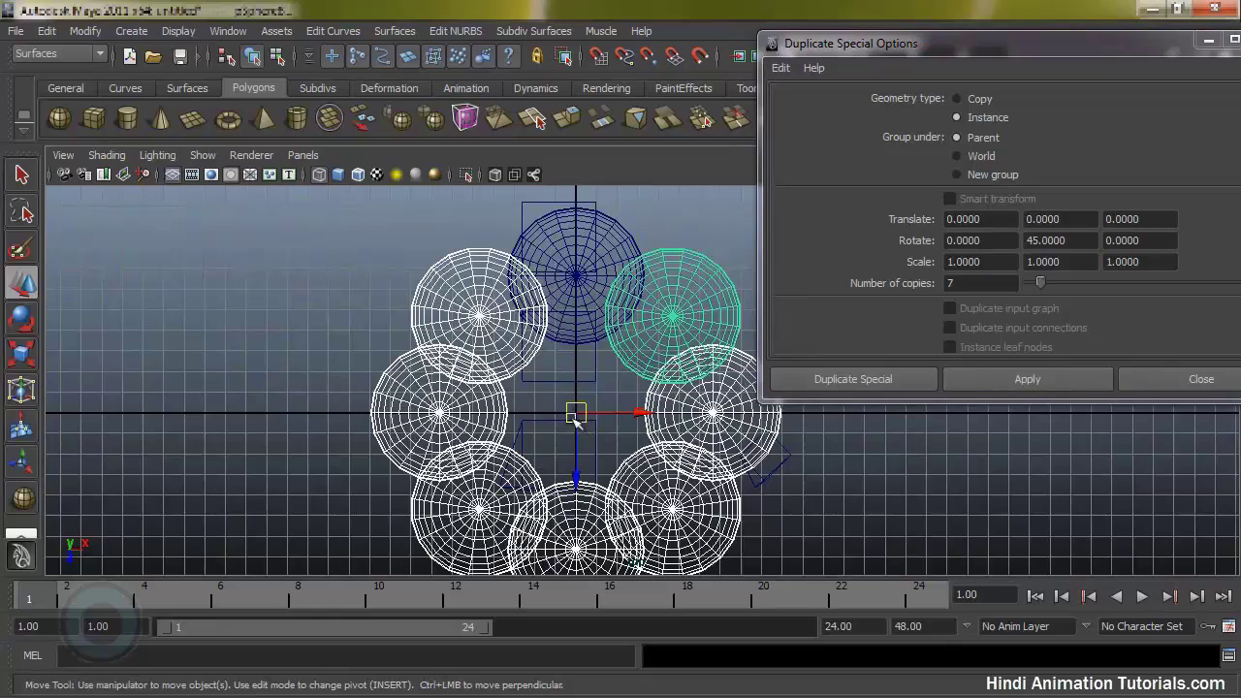
scroll(482, 318, up, 4)
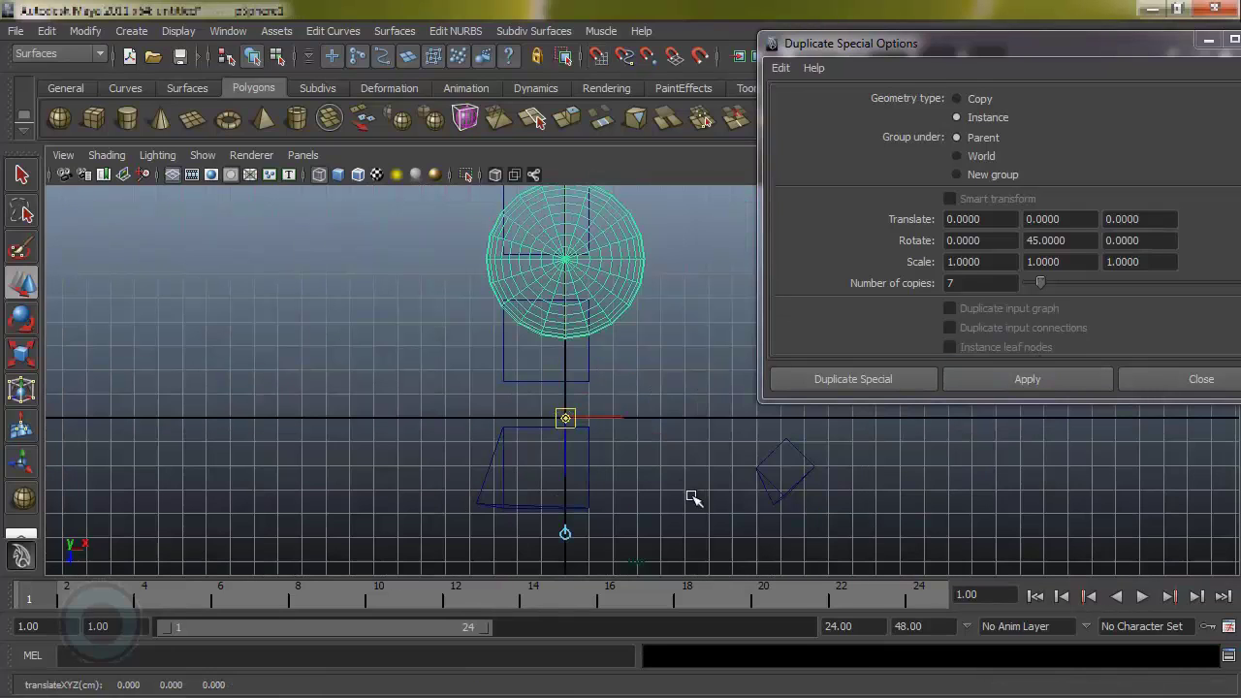
- Exit pivot mode and reapply Duplicate Special, ringing seven sphere instances around the origin
key(Insert)
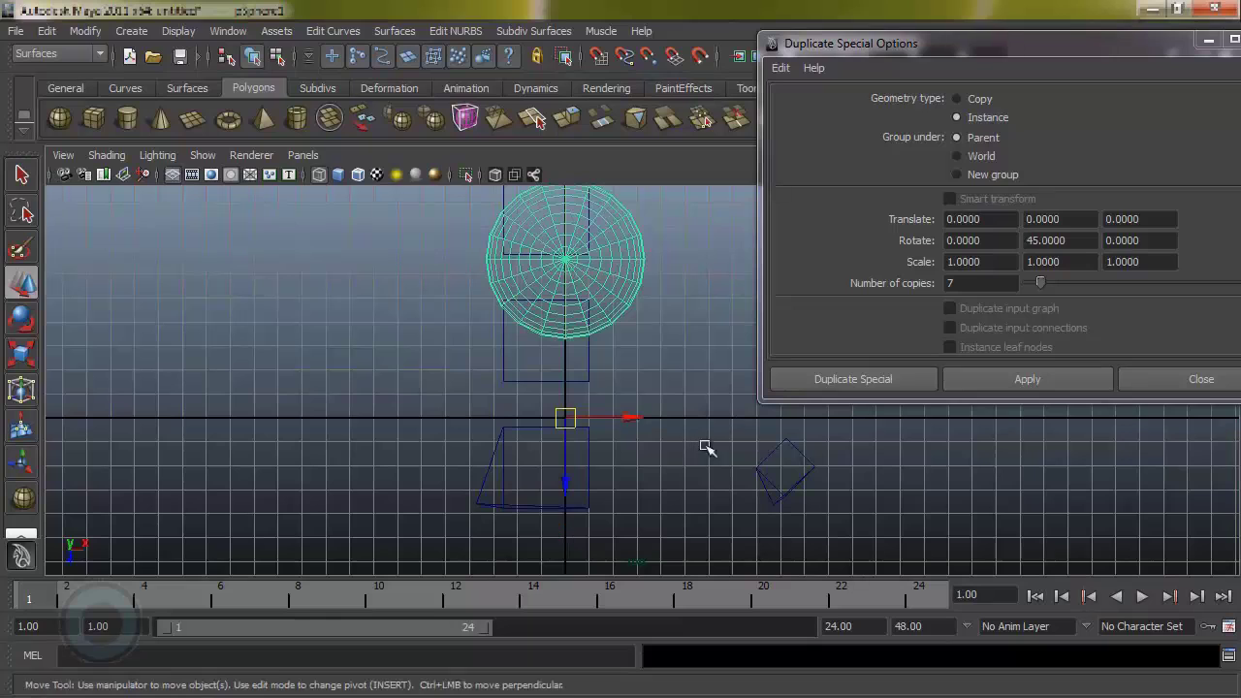
click(1001, 380)
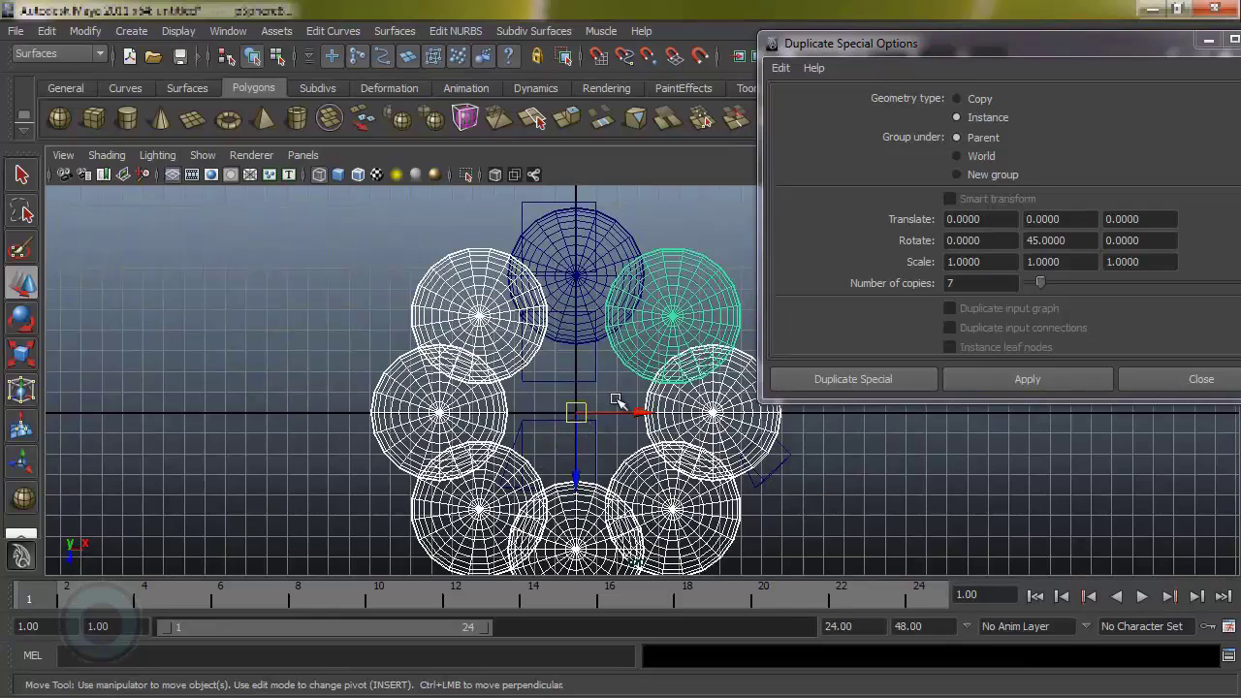
scroll(427, 349, up, 3)
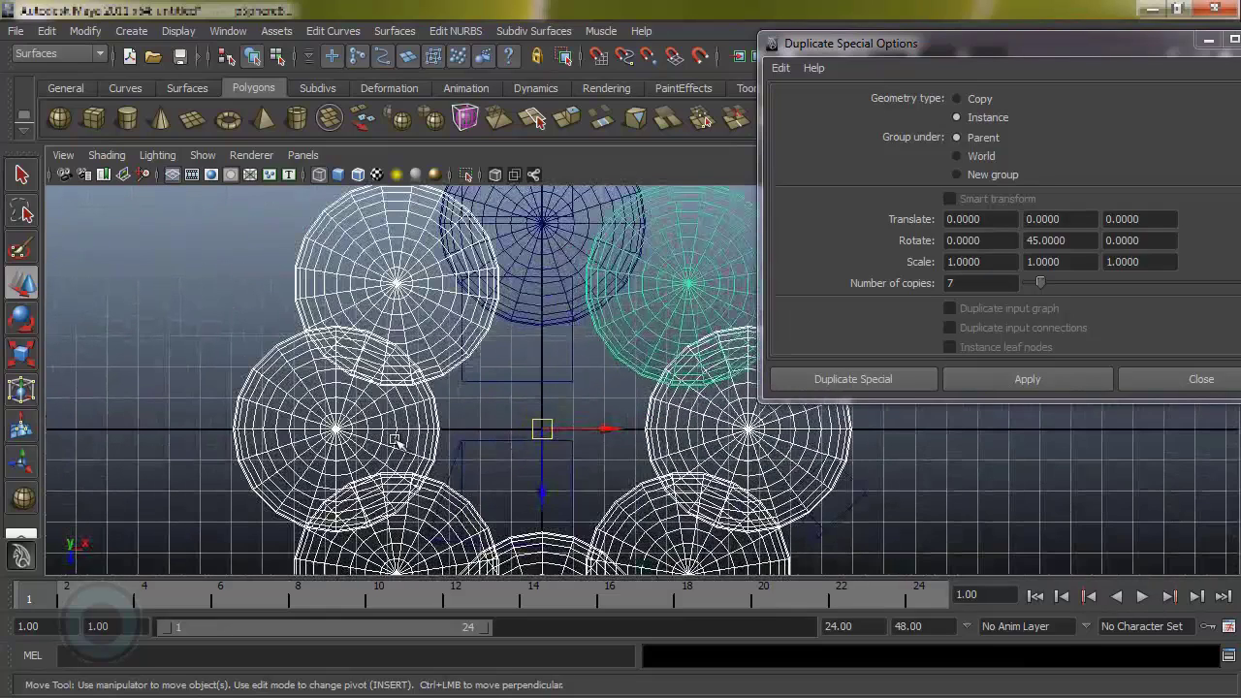